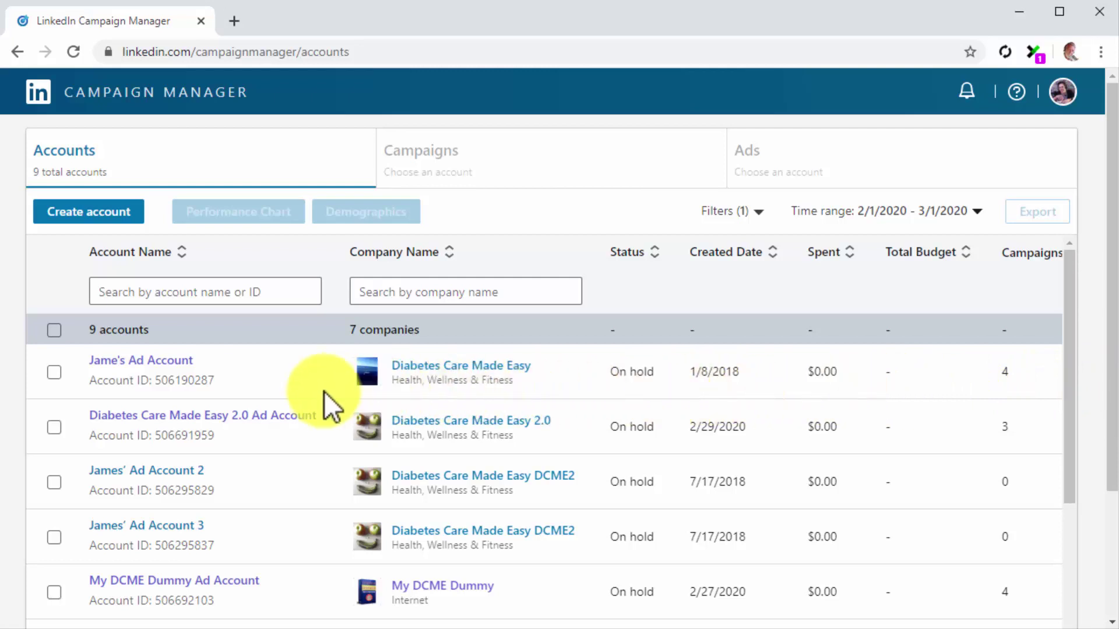
Step: Create a new campaign in the Diabetes Care Made Easy 2.0 Ad Account and name it "Messaging Ad"
left_click(304, 417)
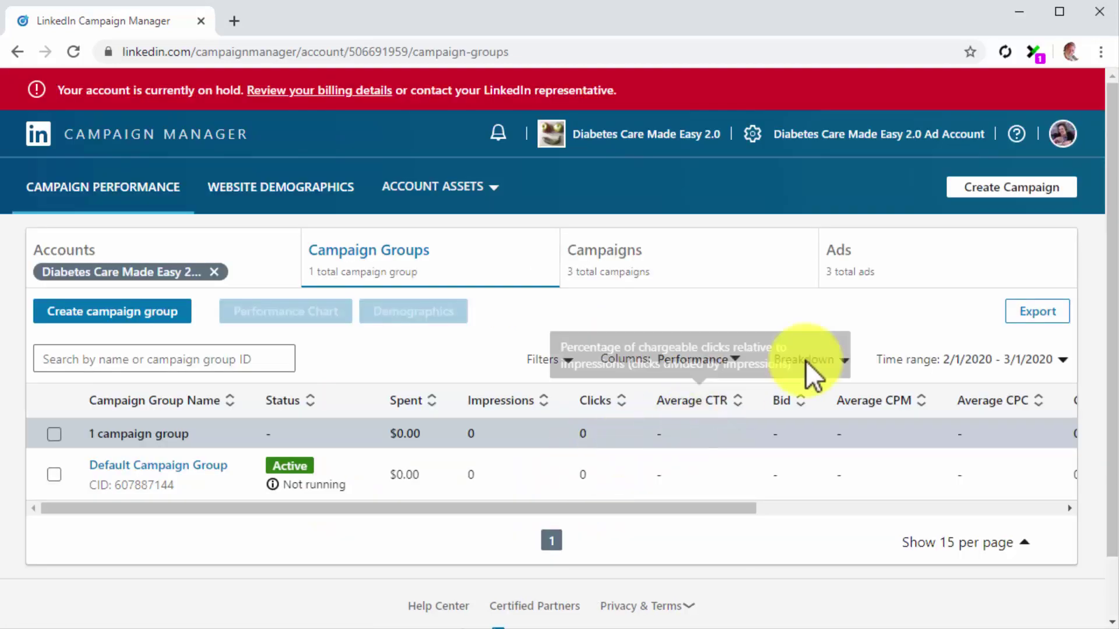
left_click(1035, 188)
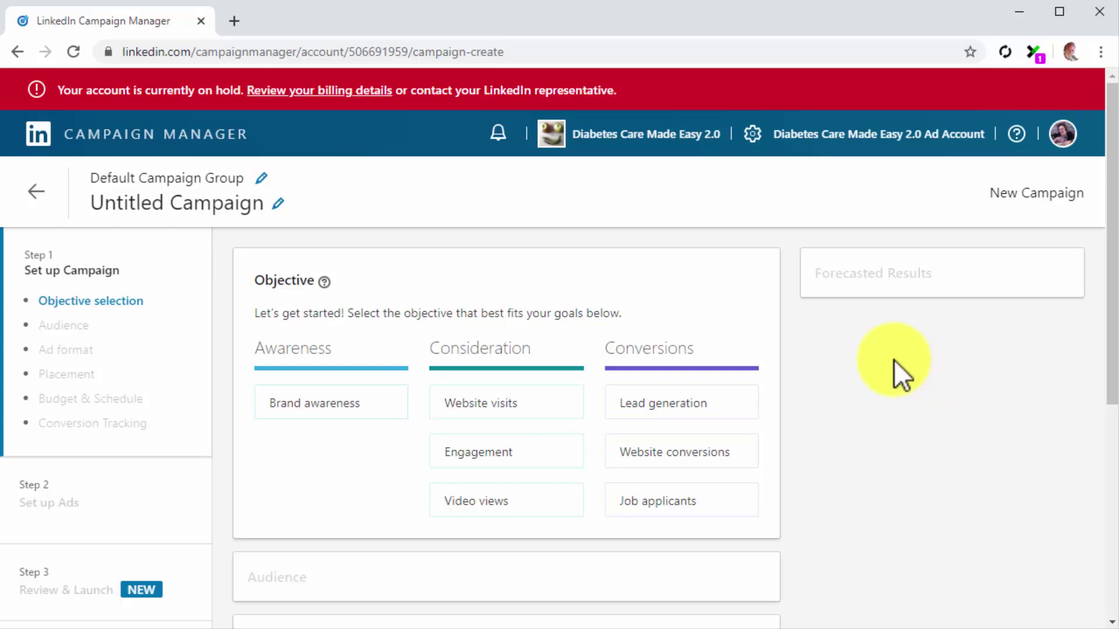
left_click(280, 202)
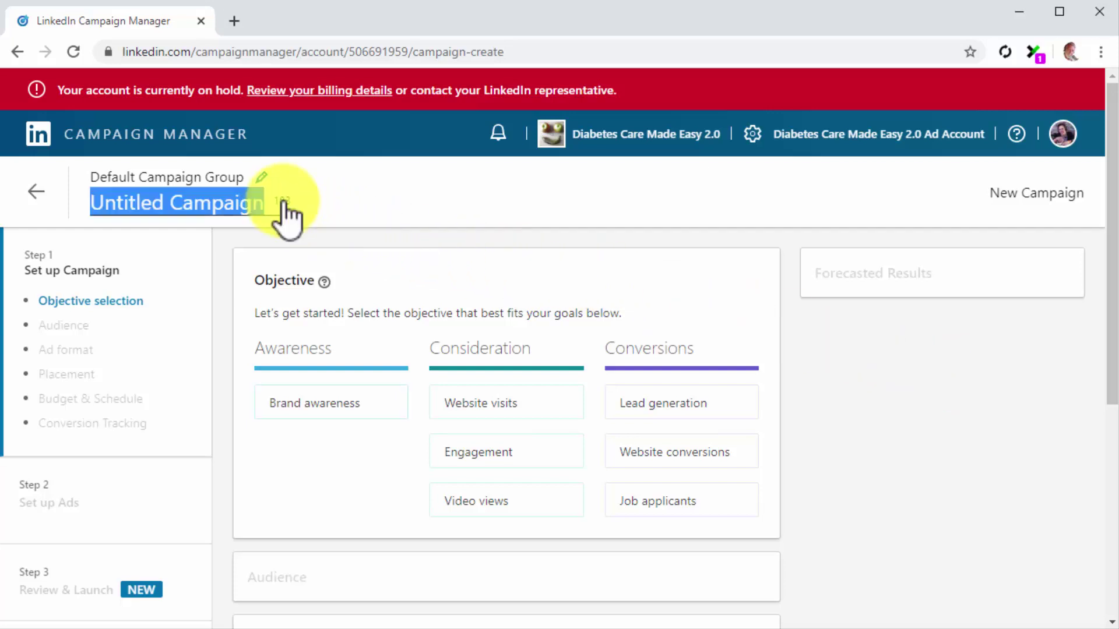
key("BackSpace")
type("Messaging Ad")
key("Return")
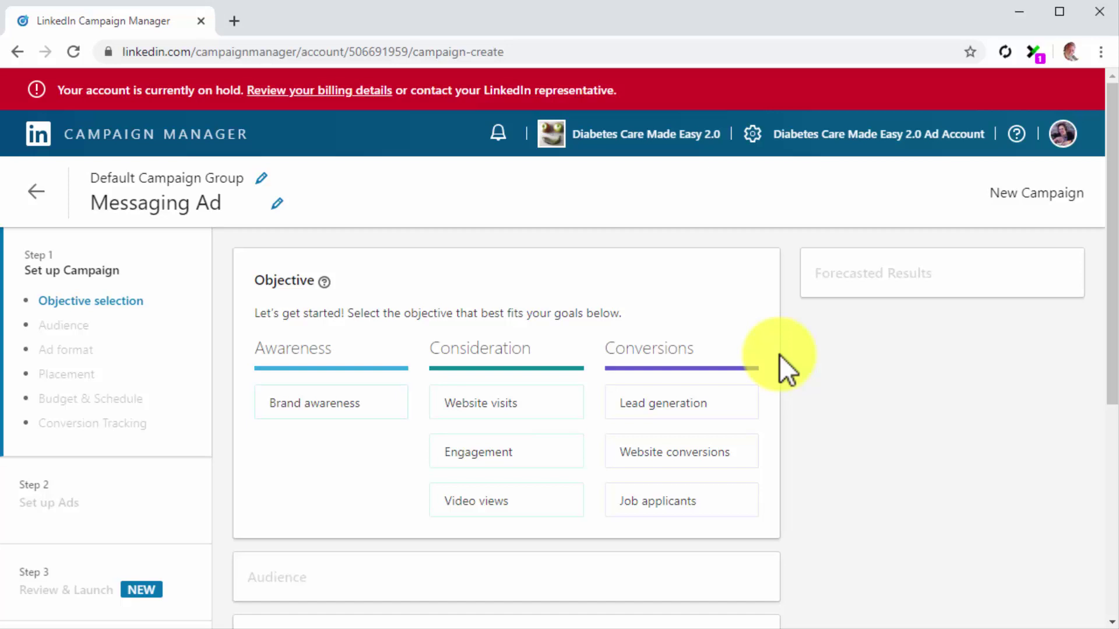
Step: Choose Lead generation as the campaign objective and add Australia to the included audience locations
left_click(741, 402)
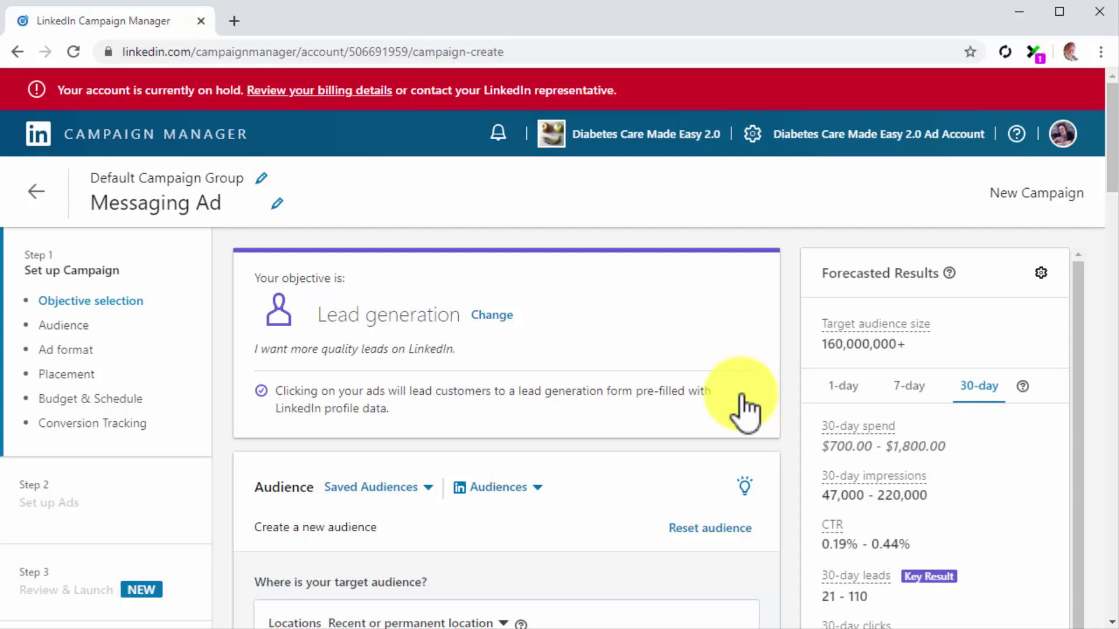
scroll(742, 397, "down", 5)
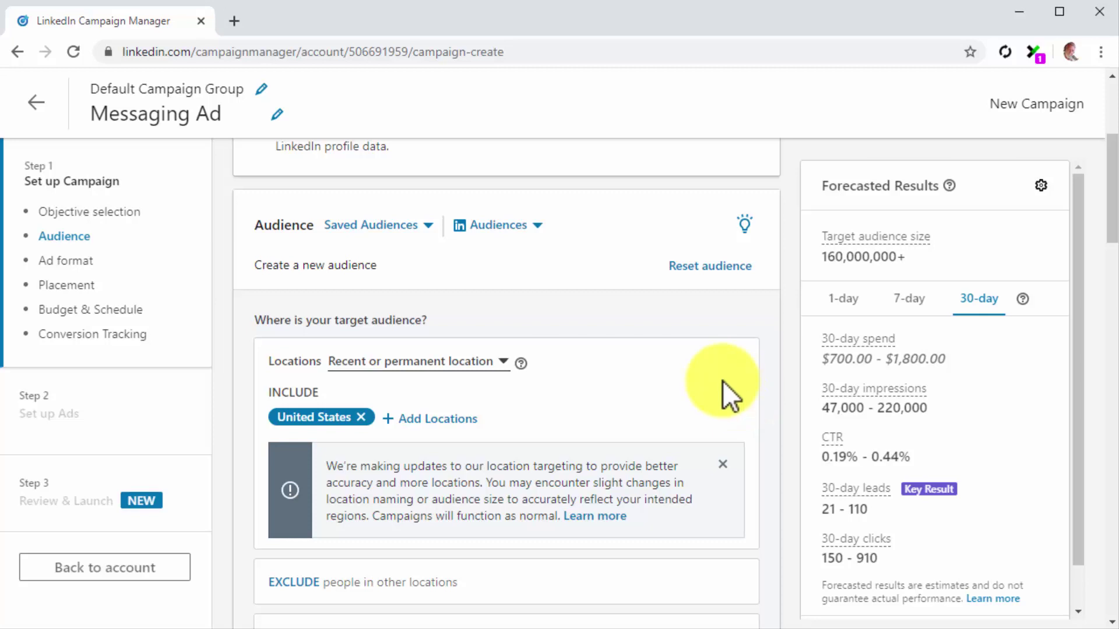
left_click(466, 418)
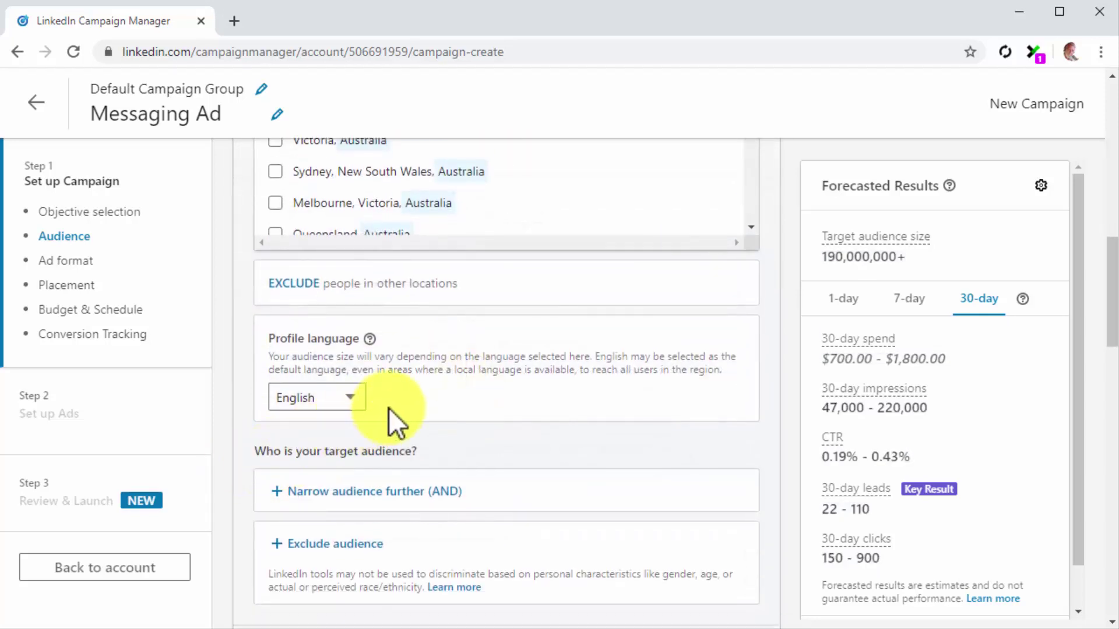
Step: Narrow the target audience to the member skills Healthy Eating, Healthy Lifestyle, Healthy Communities and Active Lifestyle
scroll(251, 474, "down", 5)
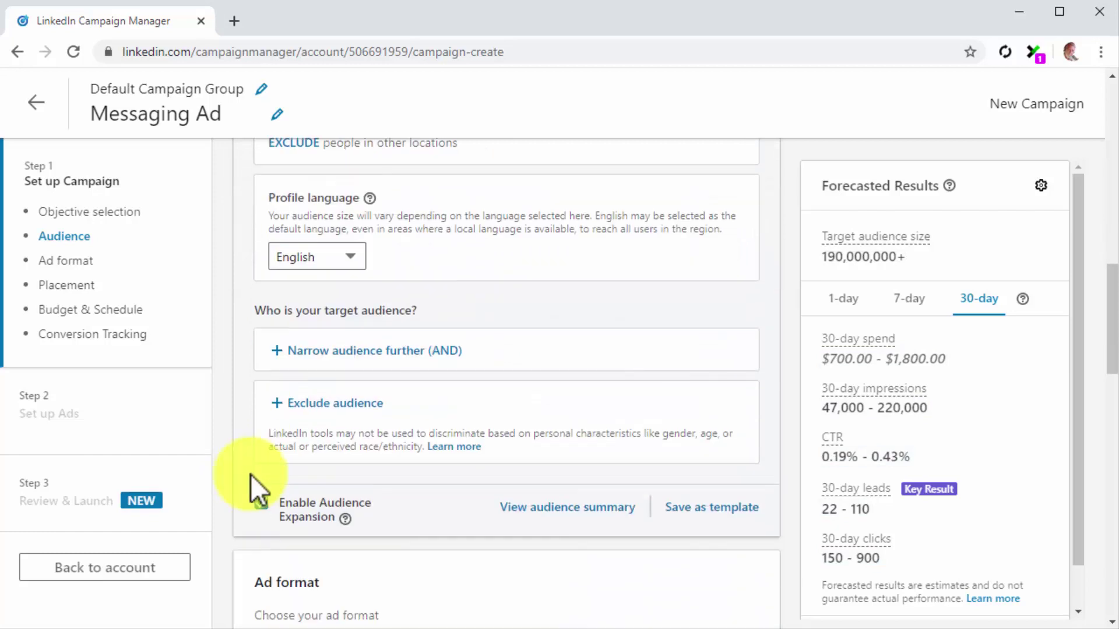
scroll(251, 474, "up", 2)
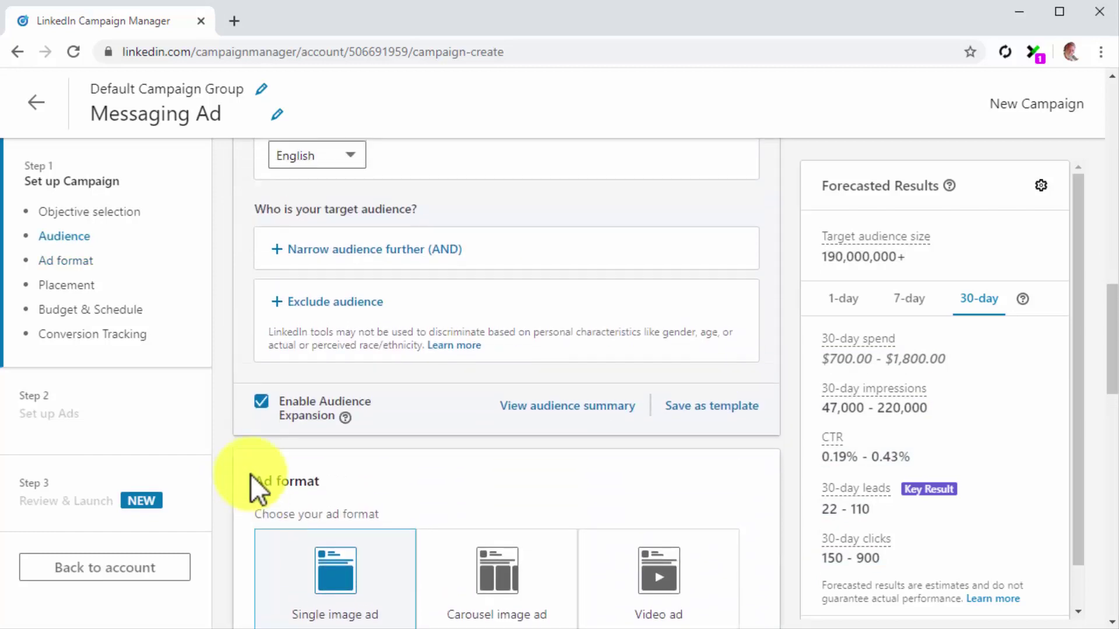
left_click(326, 326)
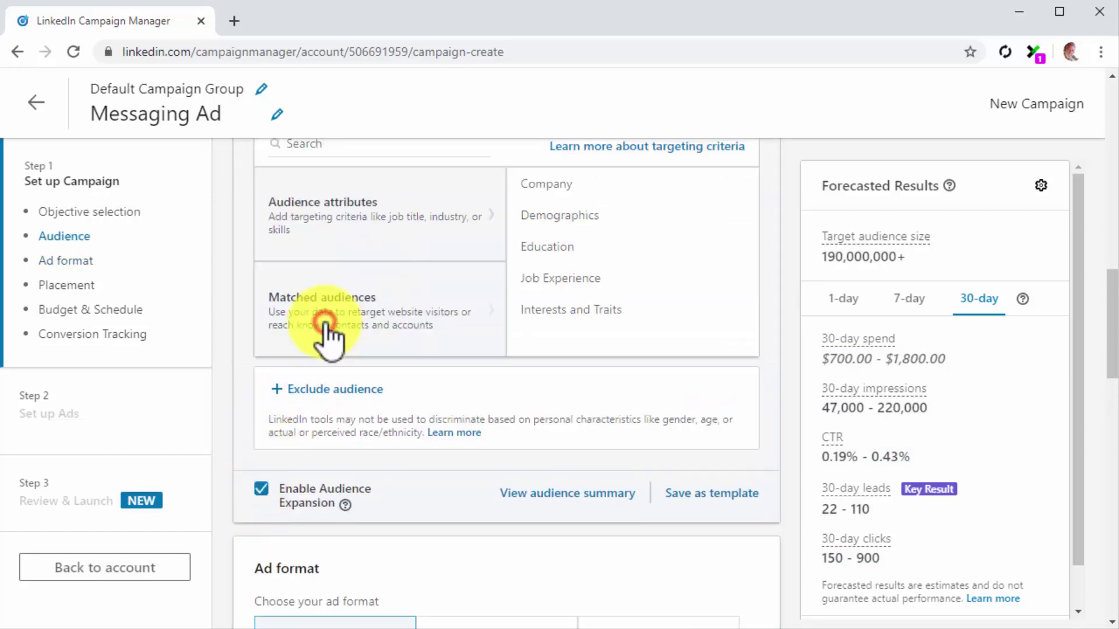
scroll(325, 332, "up", 2)
left_click(393, 236)
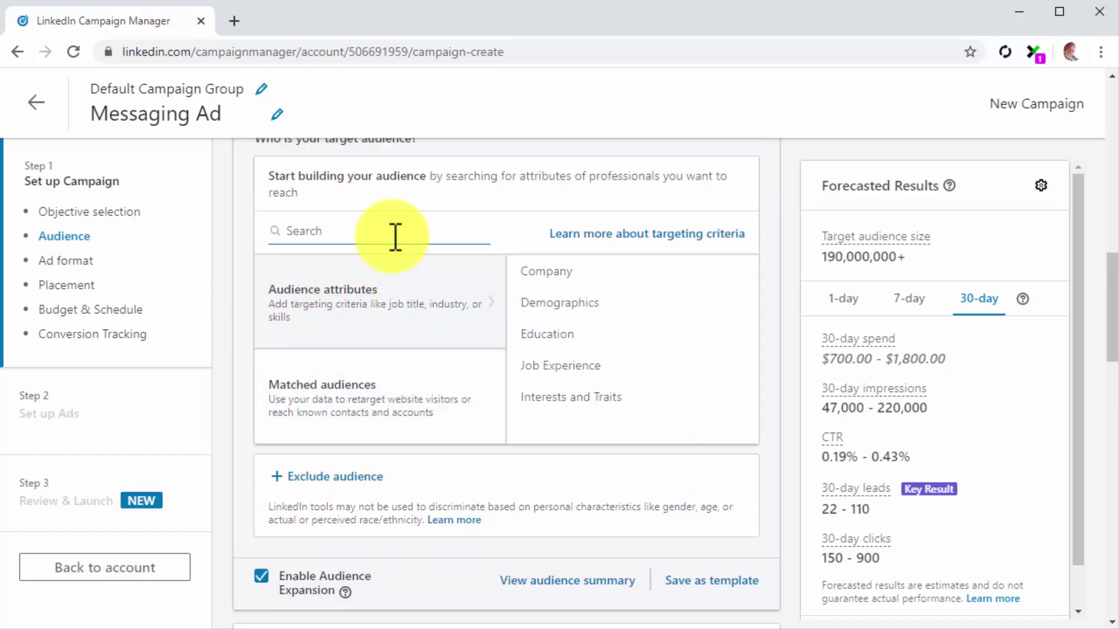
type("healthy")
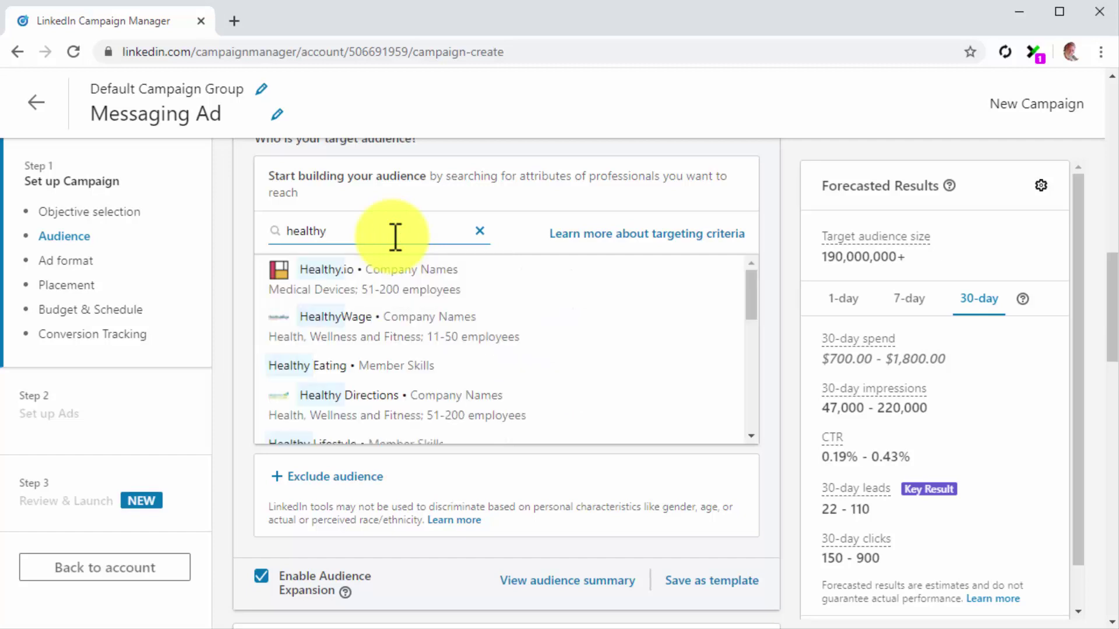
left_click(370, 367)
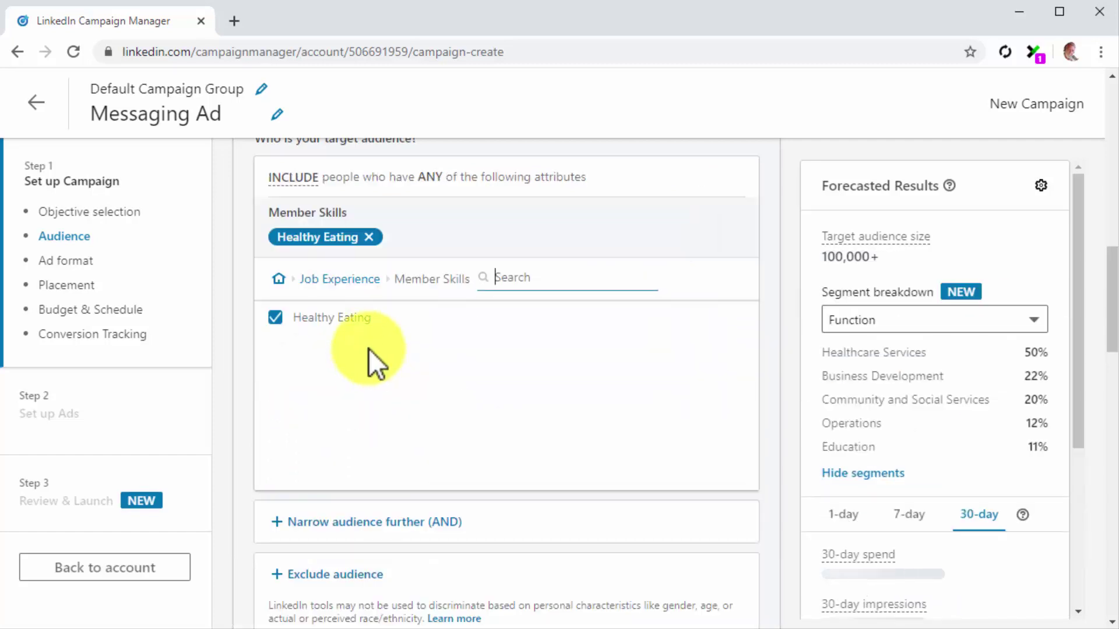
type("healthy")
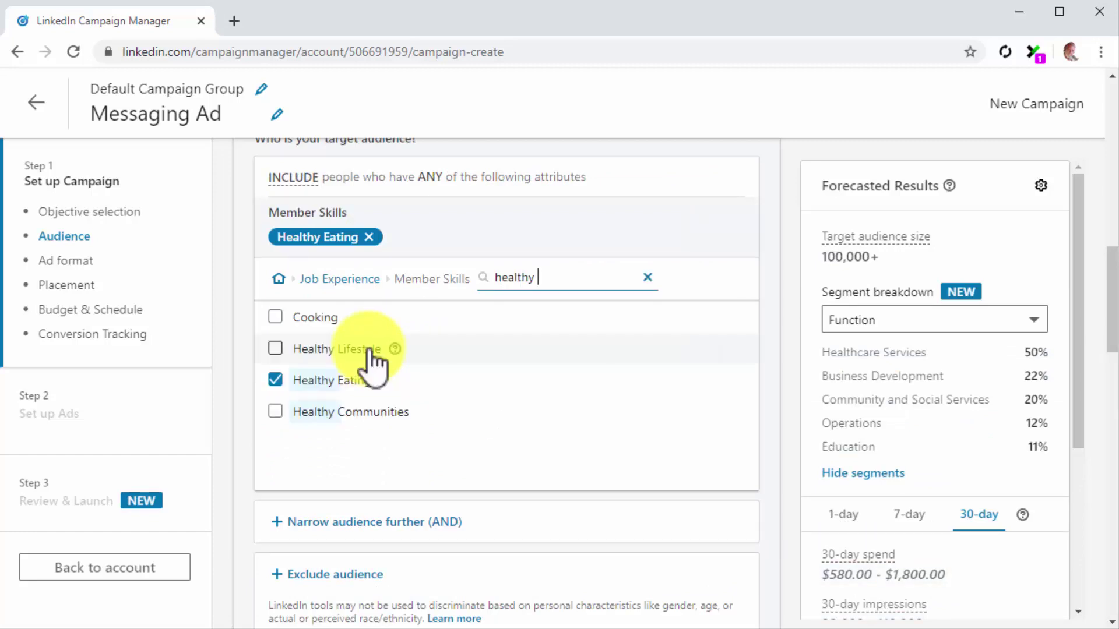
left_click(275, 349)
left_click(275, 412)
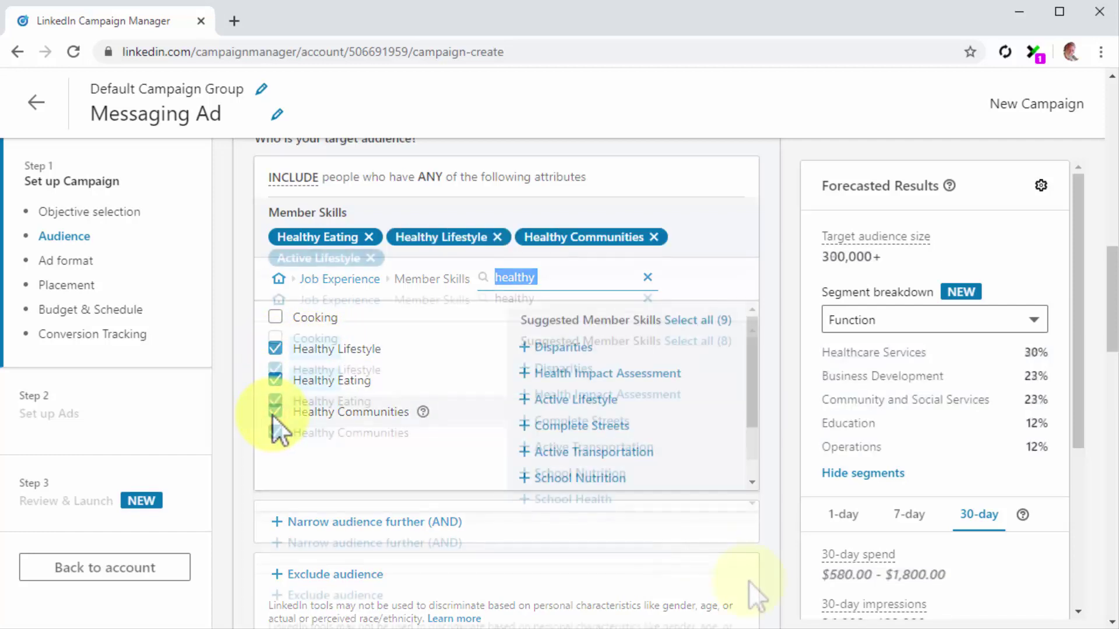
Step: Select Message ad as the ad format and set the campaign's daily budget to $30
scroll(750, 574, "down", 7)
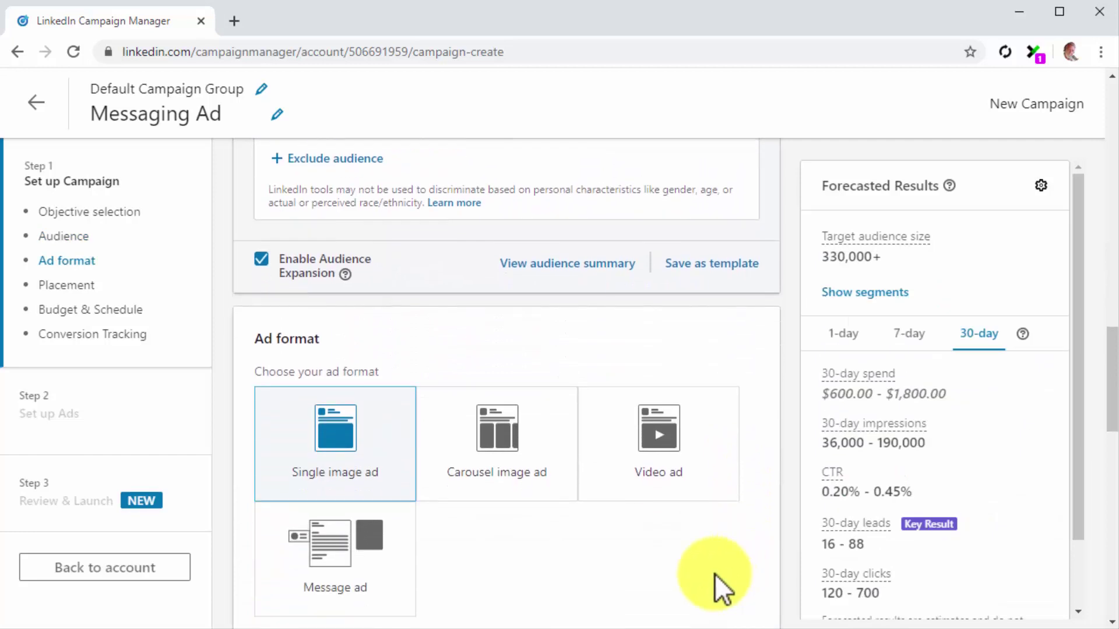
left_click(380, 573)
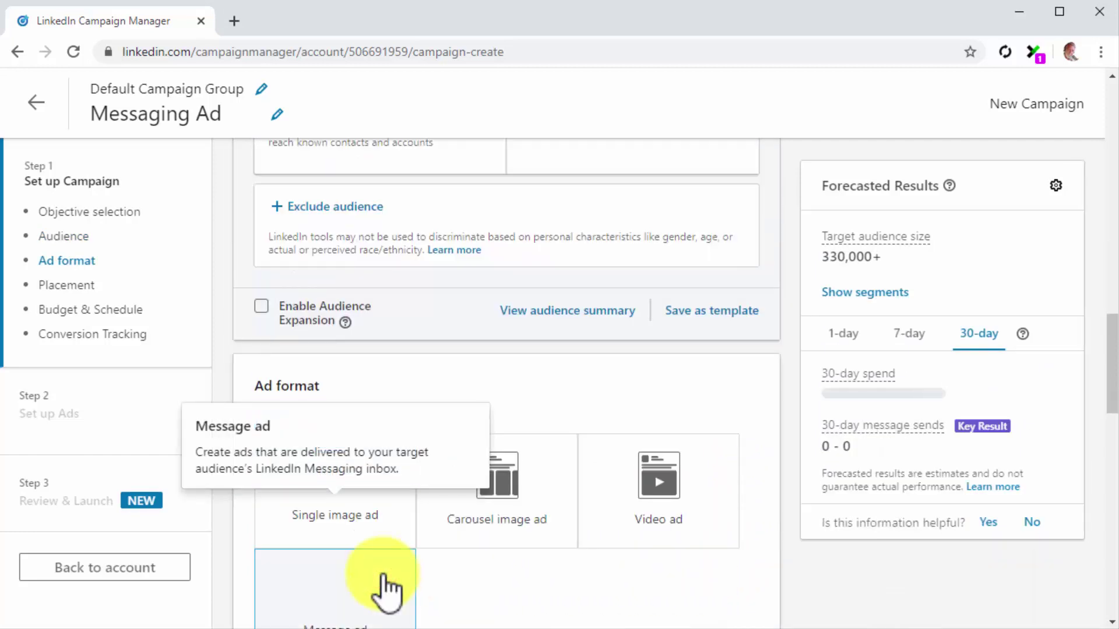
scroll(624, 586, "down", 8)
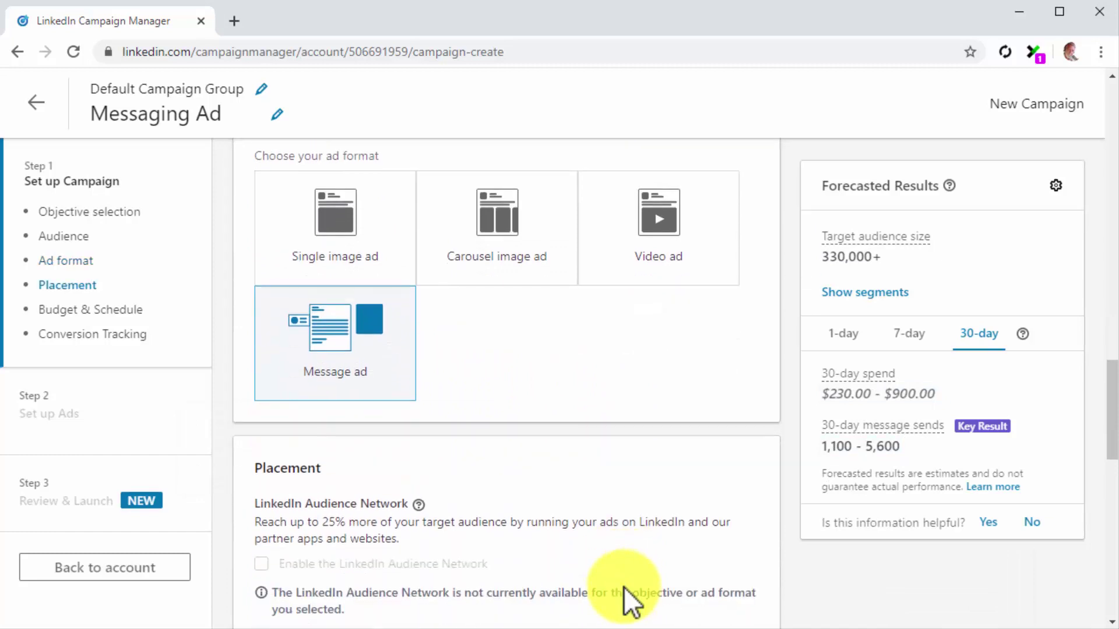
scroll(623, 586, "down", 2)
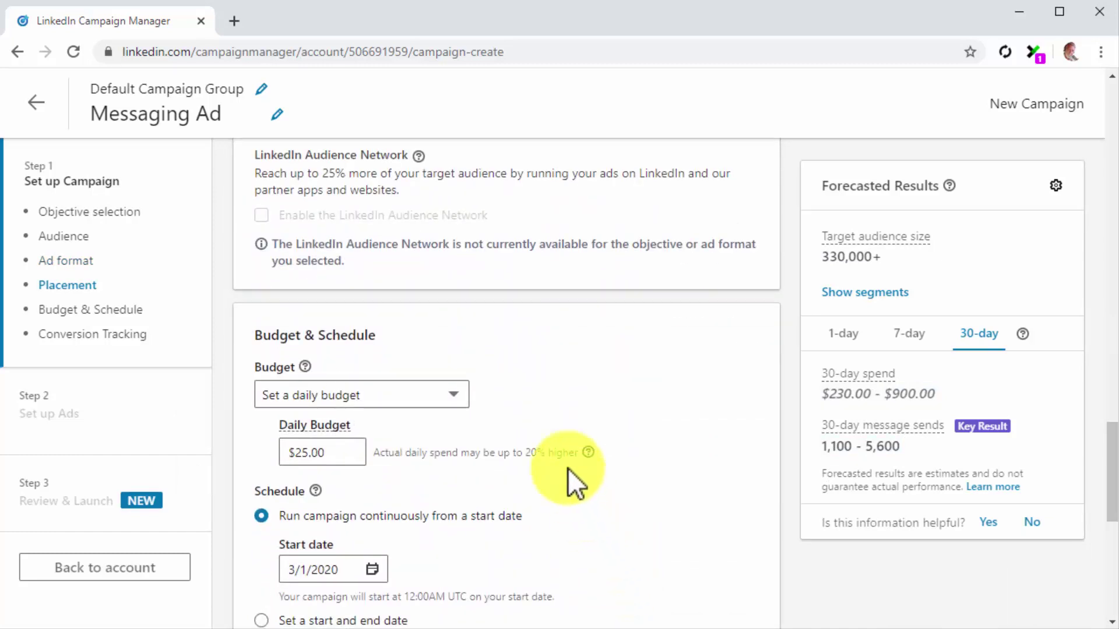
key("ctrl+a")
type("30")
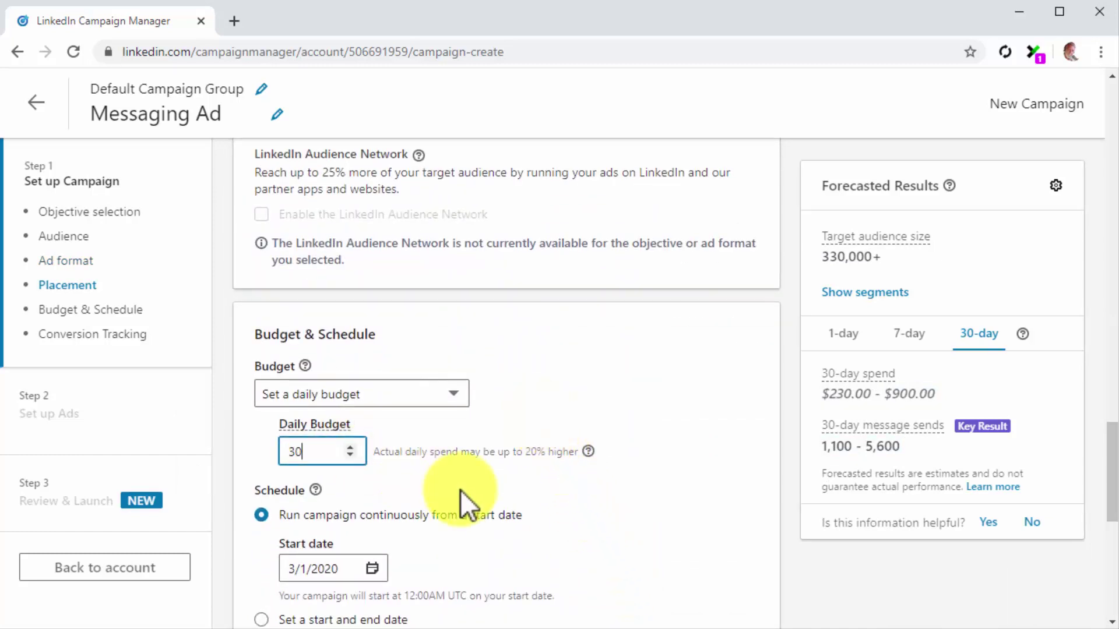
Step: Schedule the campaign to run continuously from its start date and set the bid amount to $0.35 per ad sent
scroll(460, 491, "down", 3)
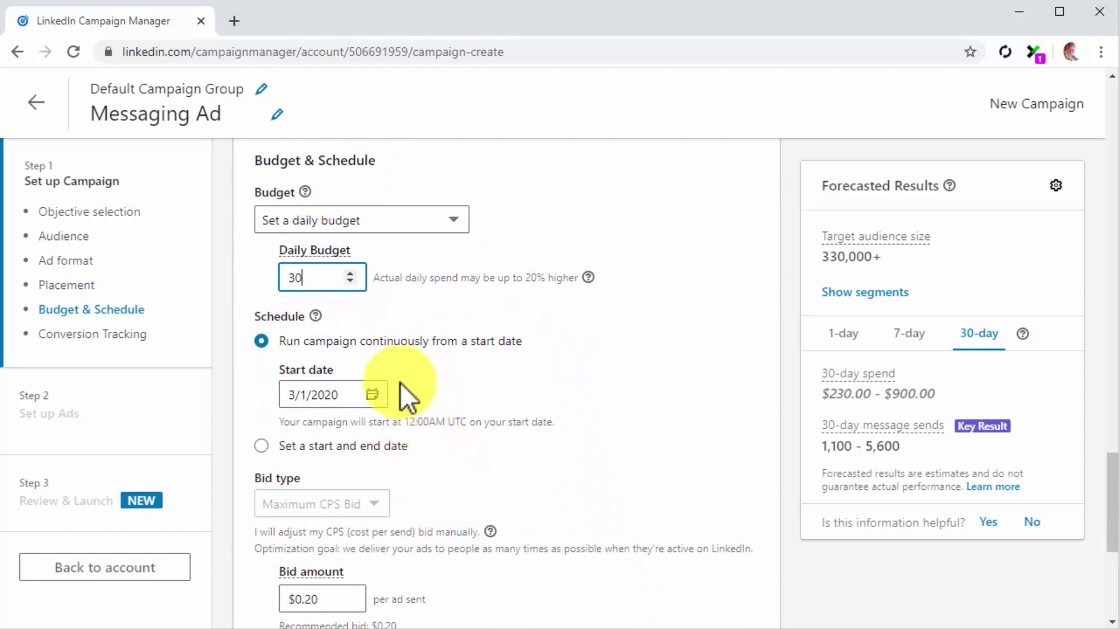
left_click(263, 339)
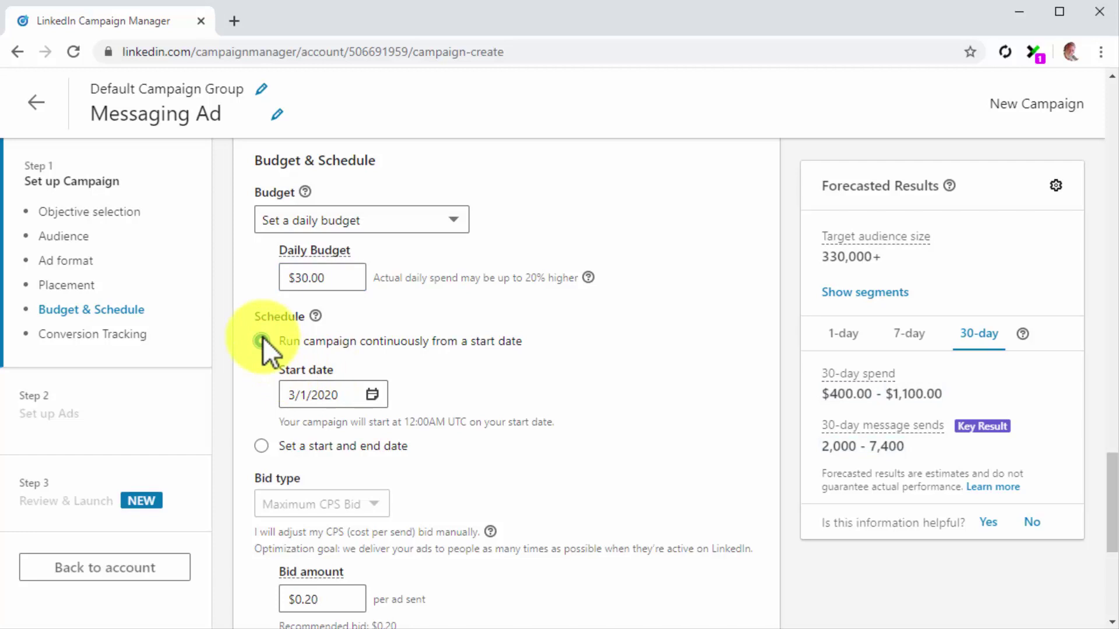
scroll(529, 438, "down", 3)
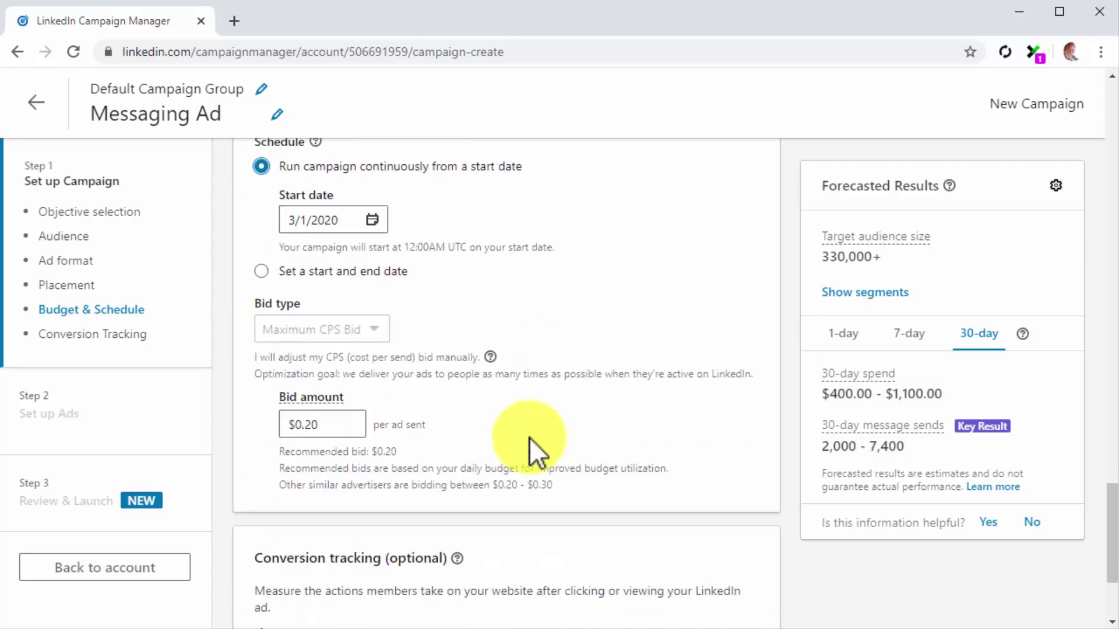
scroll(529, 439, "down", 2)
scroll(529, 438, "up", 2)
left_click(352, 431)
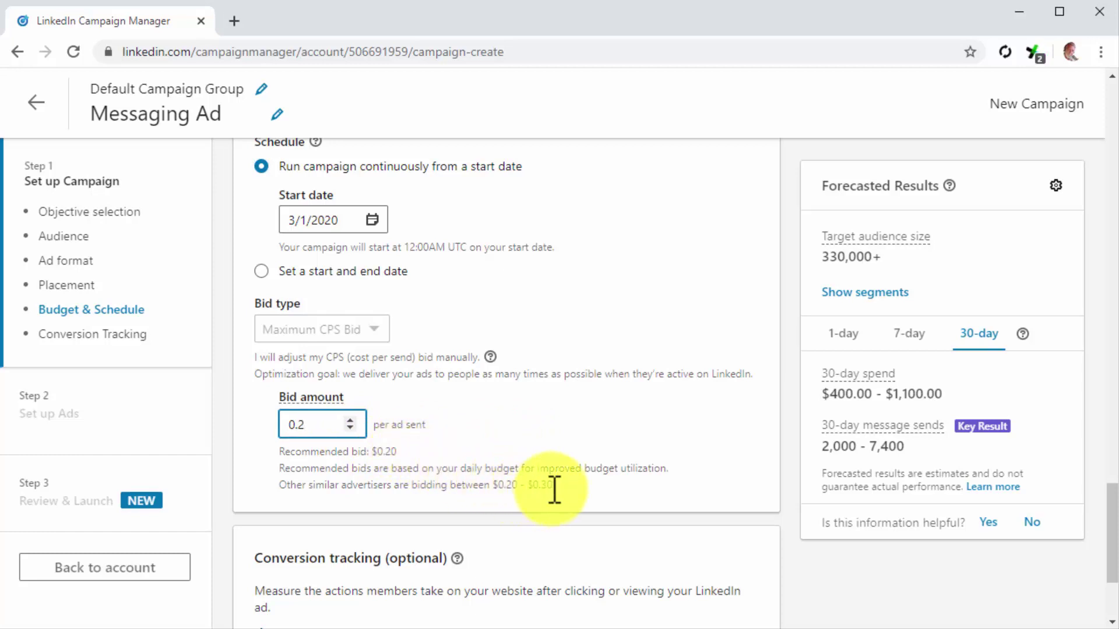
key("BackSpace")
type("35")
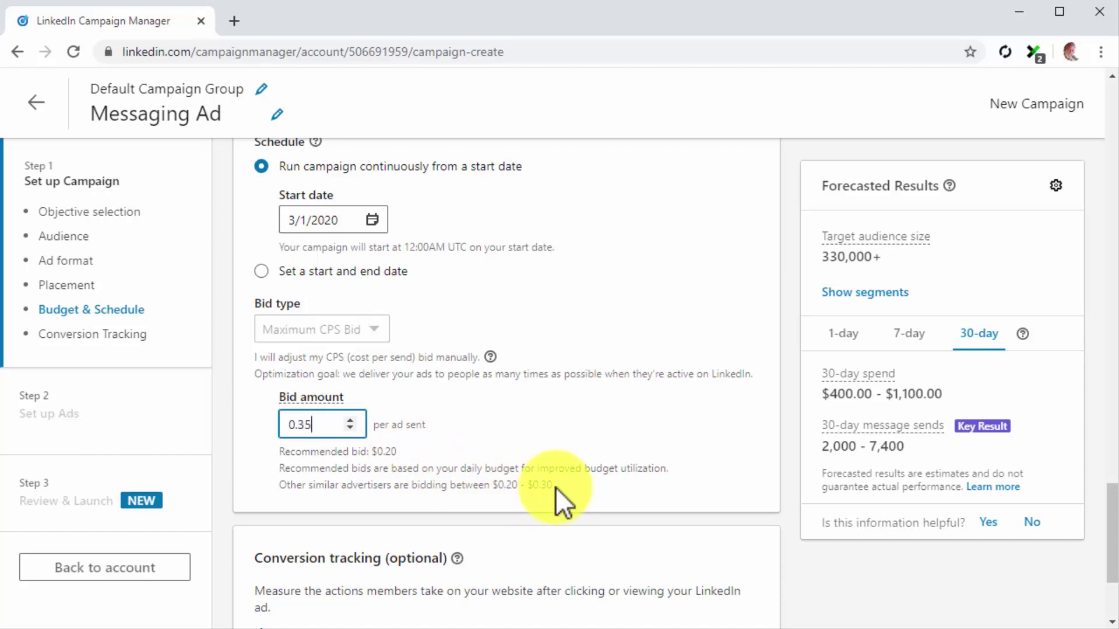
Step: Proceed to the ad setup without adding conversion tracking, saving the campaign's objective and ad format
scroll(554, 487, "down", 3)
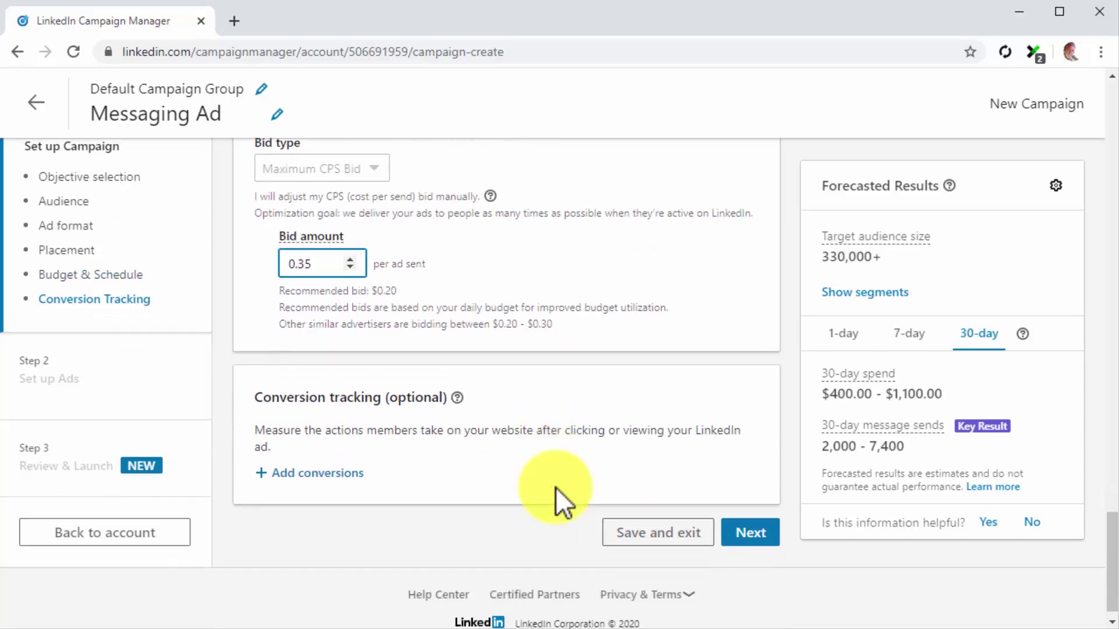
left_click(735, 519)
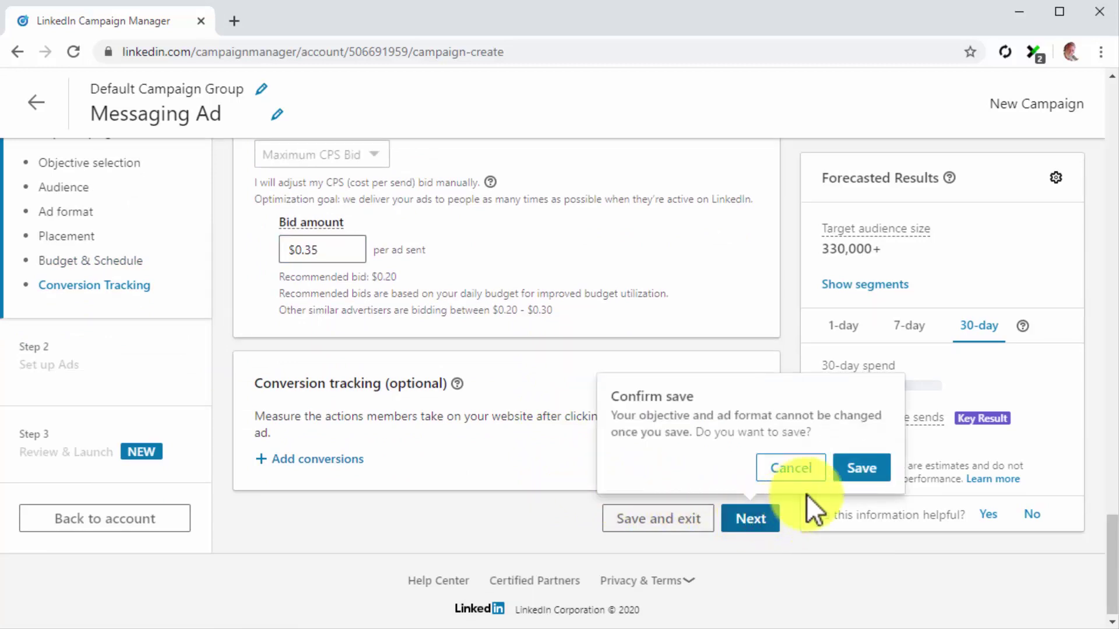
left_click(855, 472)
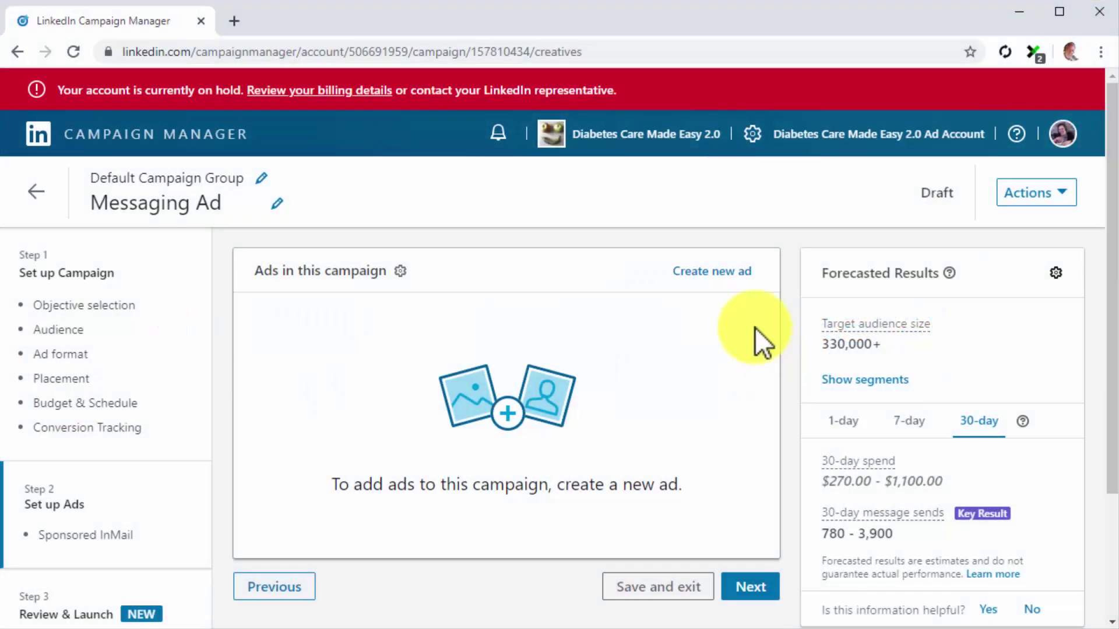
Step: Create a new ad in the campaign and name it "Messaging Ad #1"
left_click(733, 276)
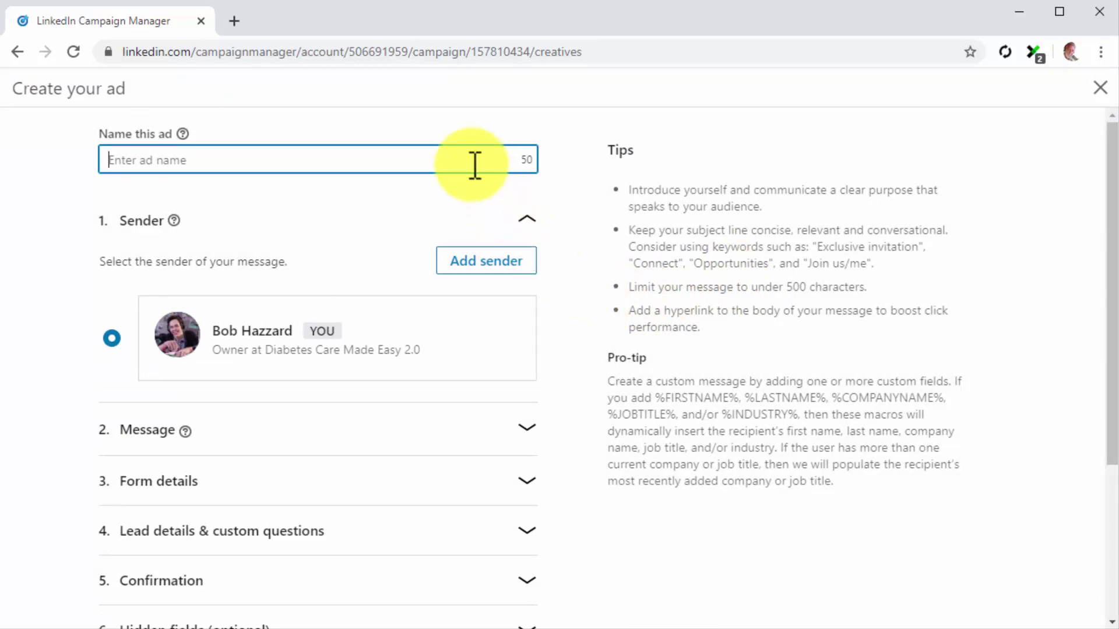
type("Messaging Ad #1")
left_click(520, 221)
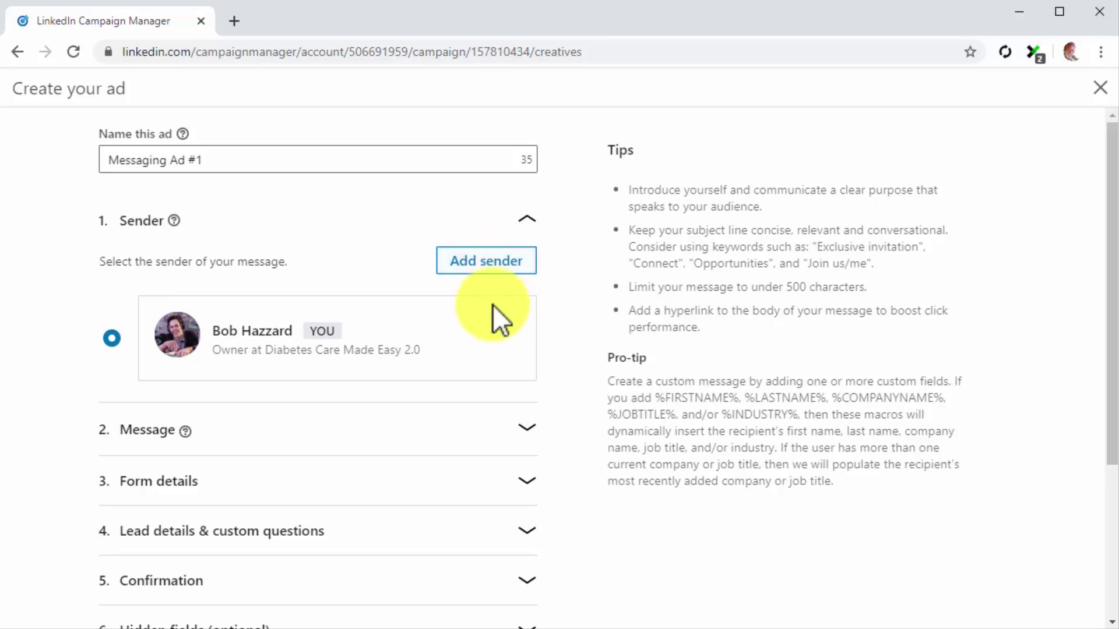
Step: Set the message subject to "Would you like to join a health-awareness community?"
left_click(518, 422)
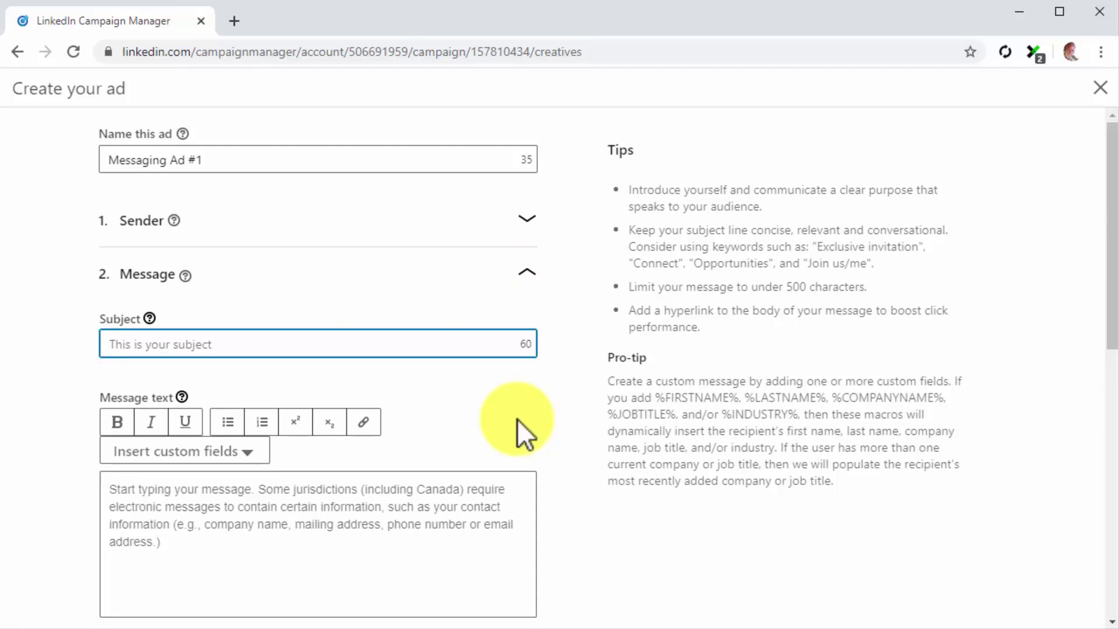
type("Would you like to join a health-awareness community?")
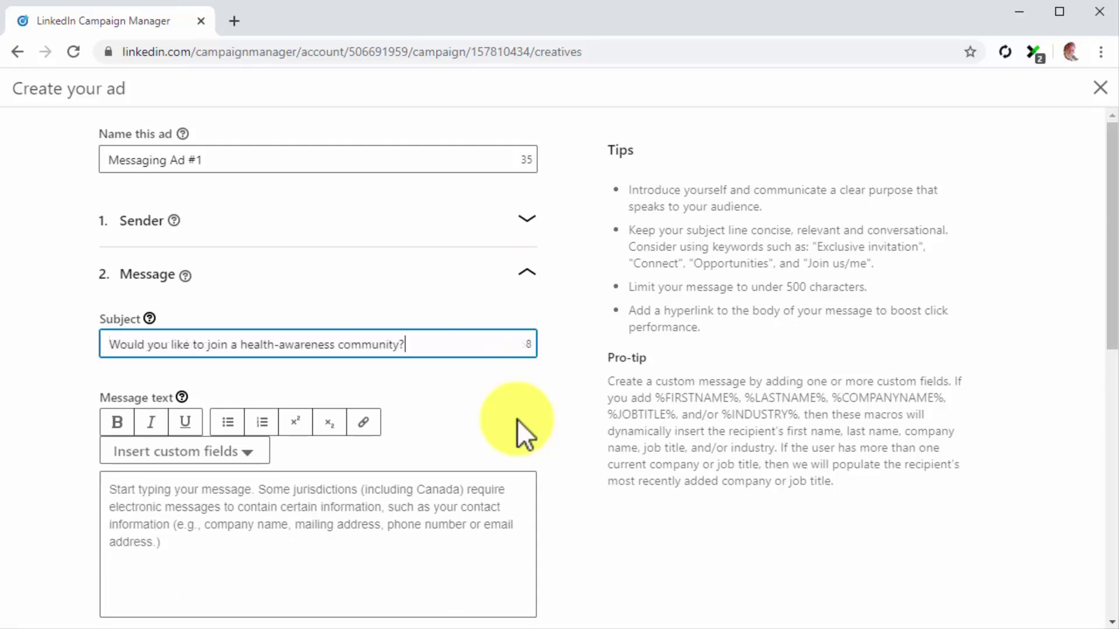
Step: Start the message text with the greeting "Hey there" followed by the First Name custom field
scroll(516, 418, "down", 1)
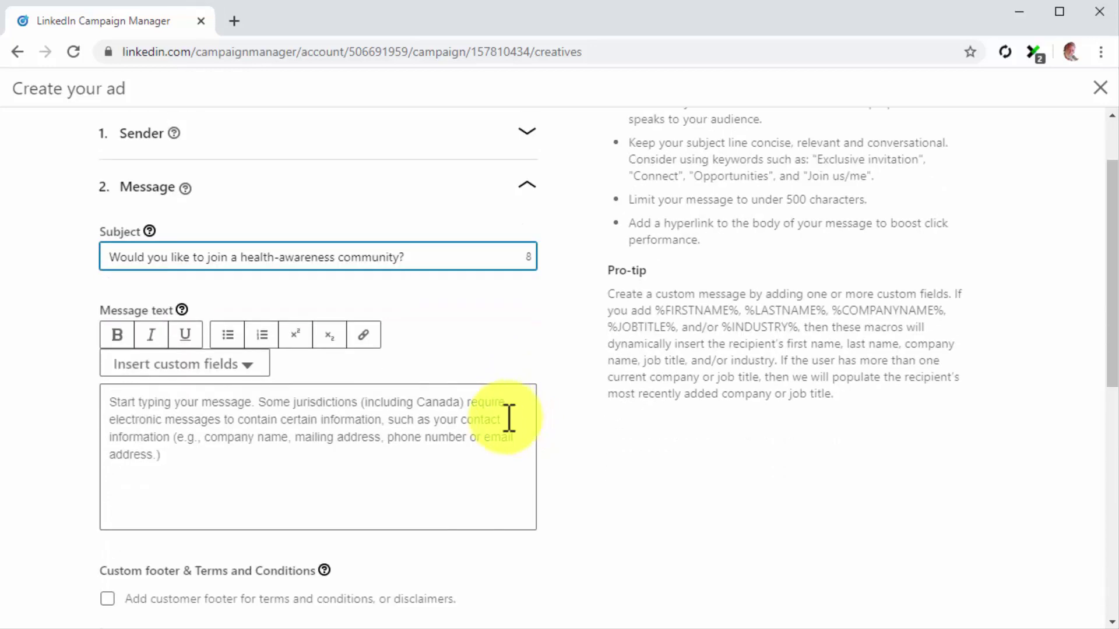
left_click(334, 418)
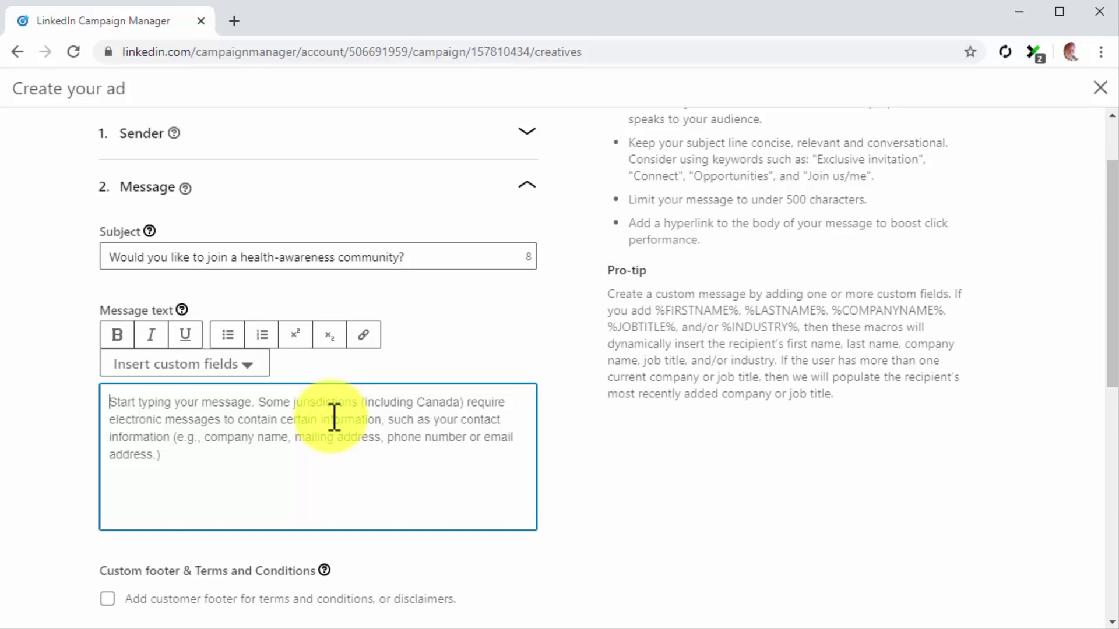
type("Hey there")
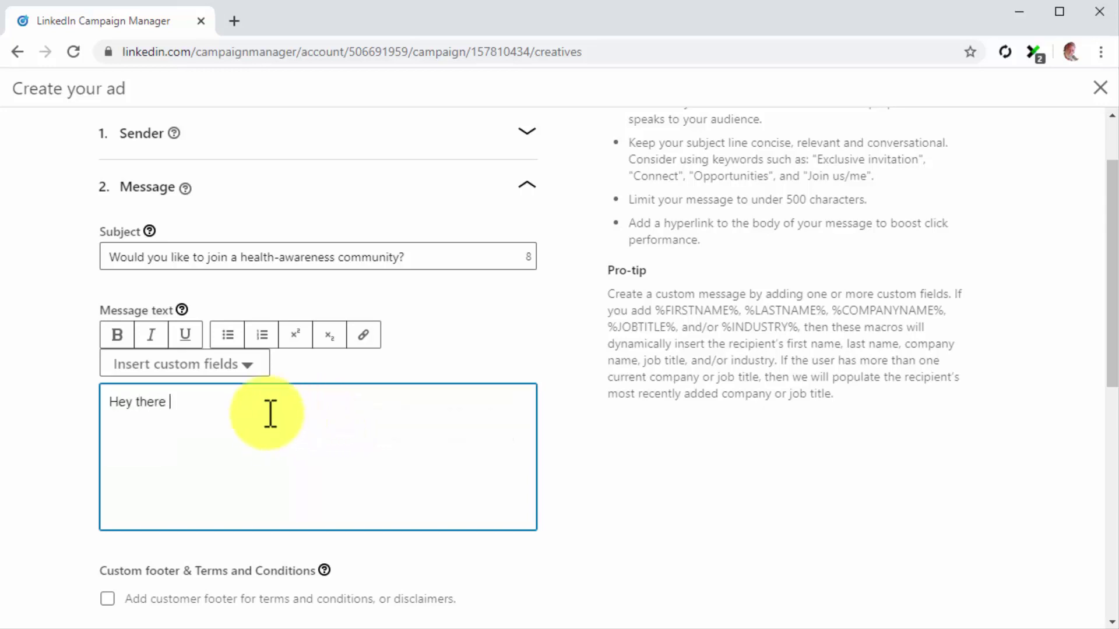
left_click(250, 367)
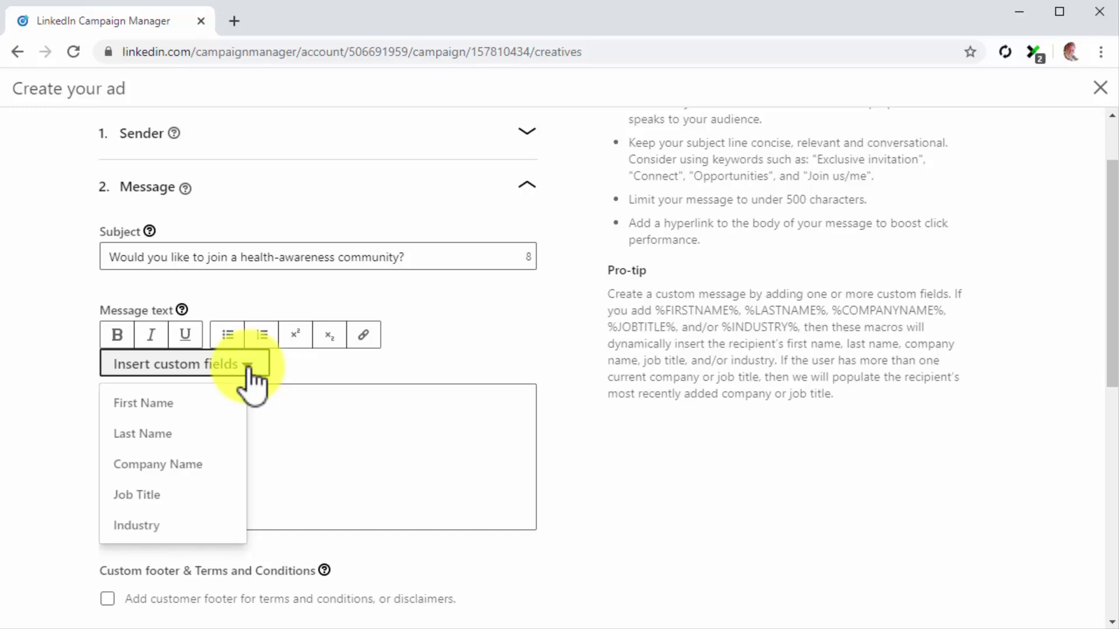
left_click(220, 406)
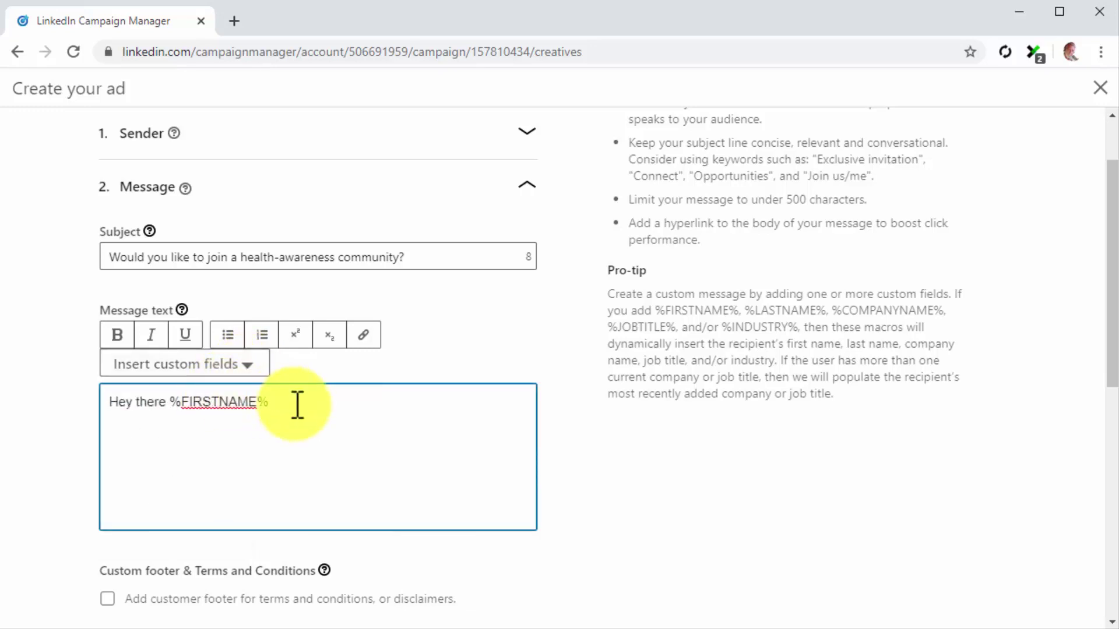
Step: Write the message body inviting health-driven people and professionals to join the LinkedIn community through the attached form, ending with "Hope to see you inside!"
key("Return")
type("I'm build")
type("ing a LinkedIn community for health-driven people and for health-industry professionals. ")
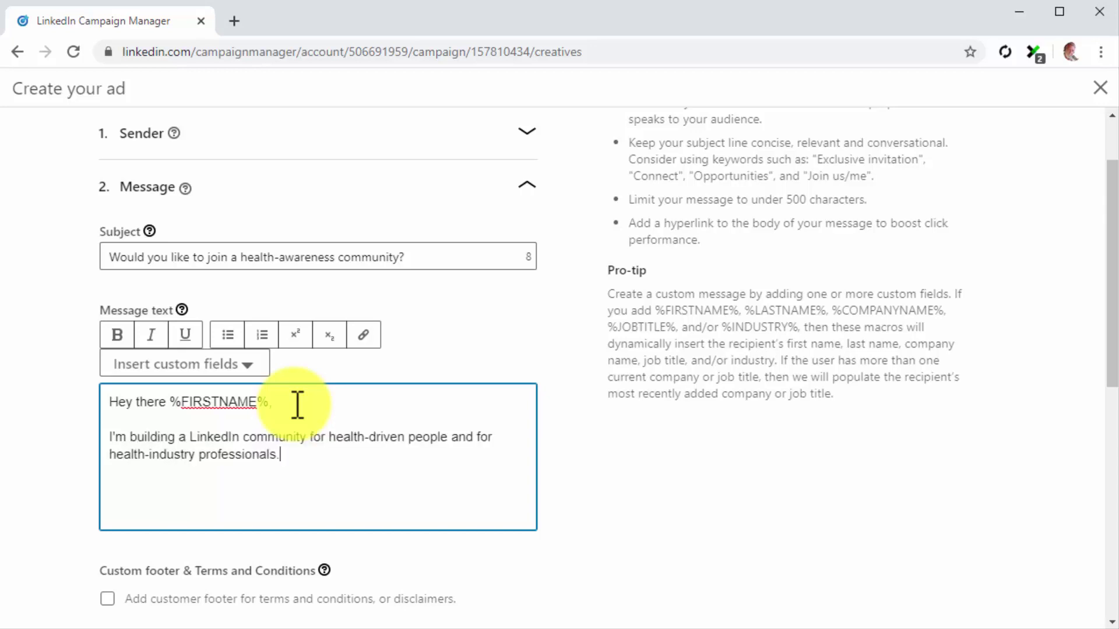
type("If yo")
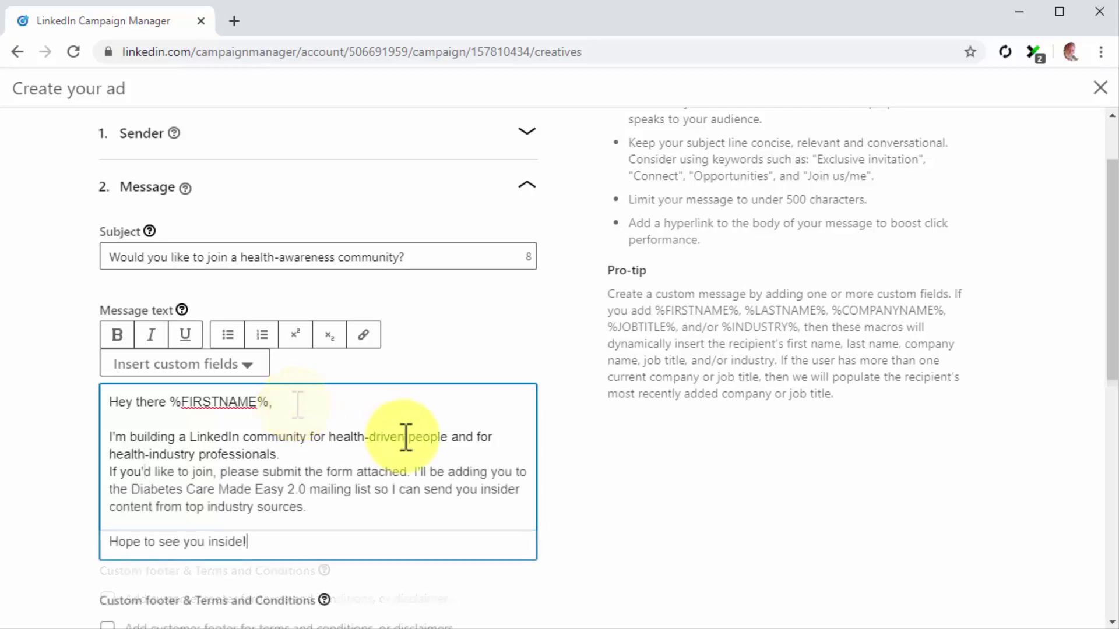
scroll(565, 540, "down", 5)
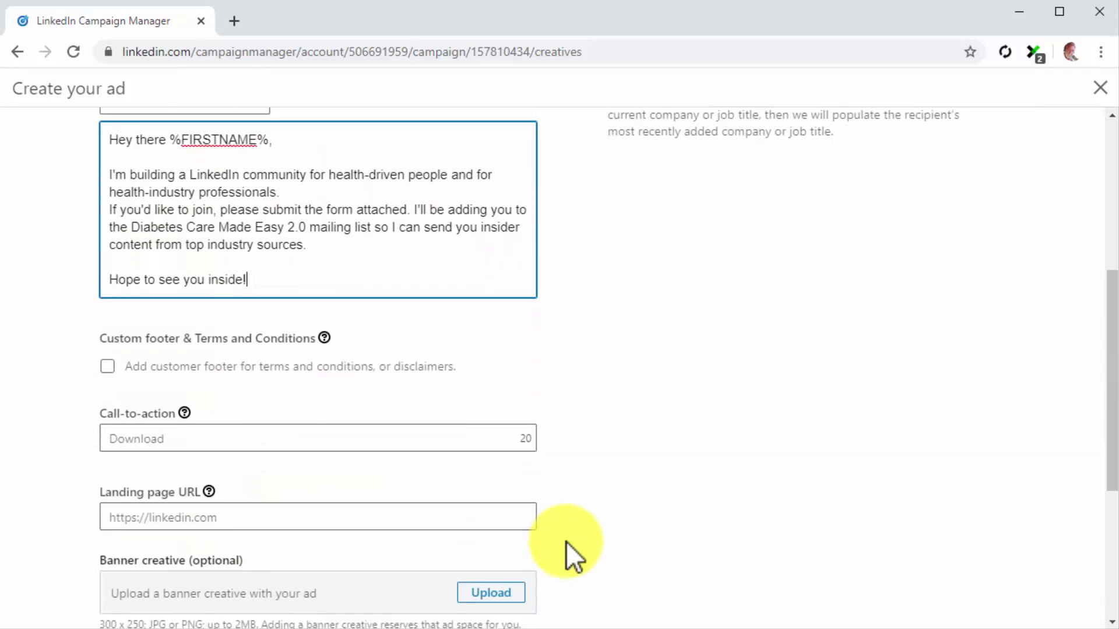
left_click(505, 439)
type("Join Today!")
left_click(457, 516)
type("http://diabetescaremadeeasy.com")
Step: Open the form details for a new form and name it "New Lead Form"
scroll(564, 495, "down", 5)
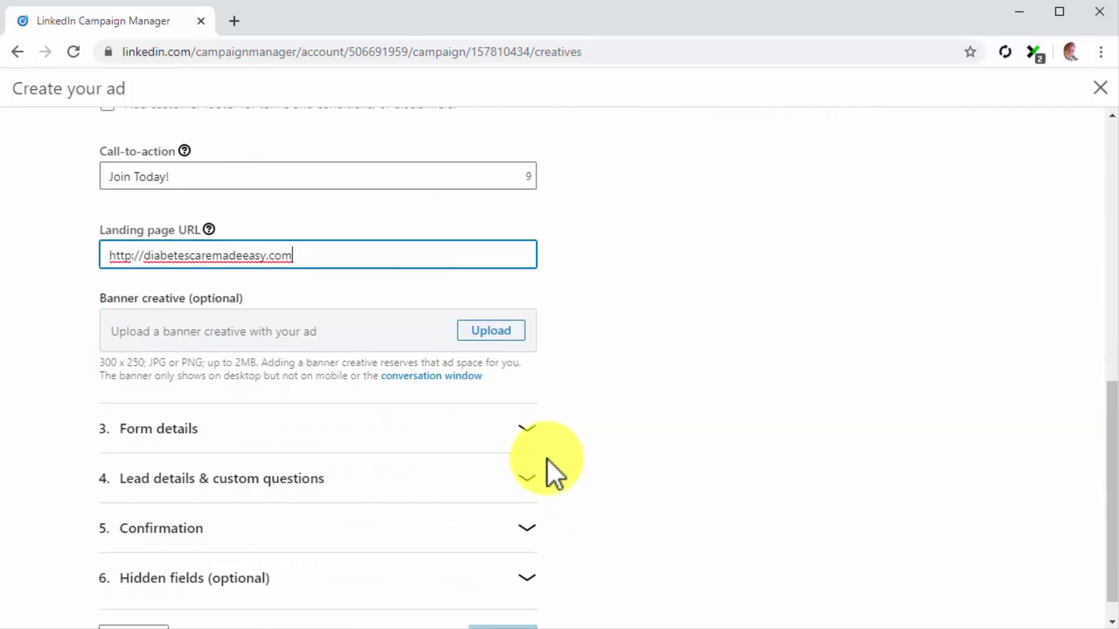
left_click(528, 434)
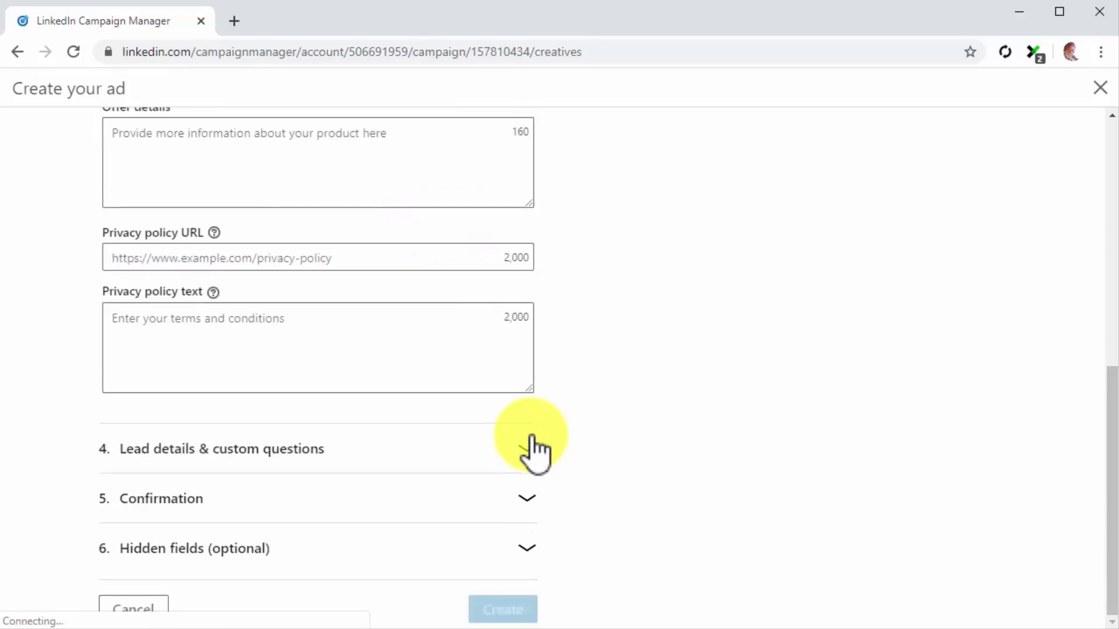
scroll(534, 451, "up", 5)
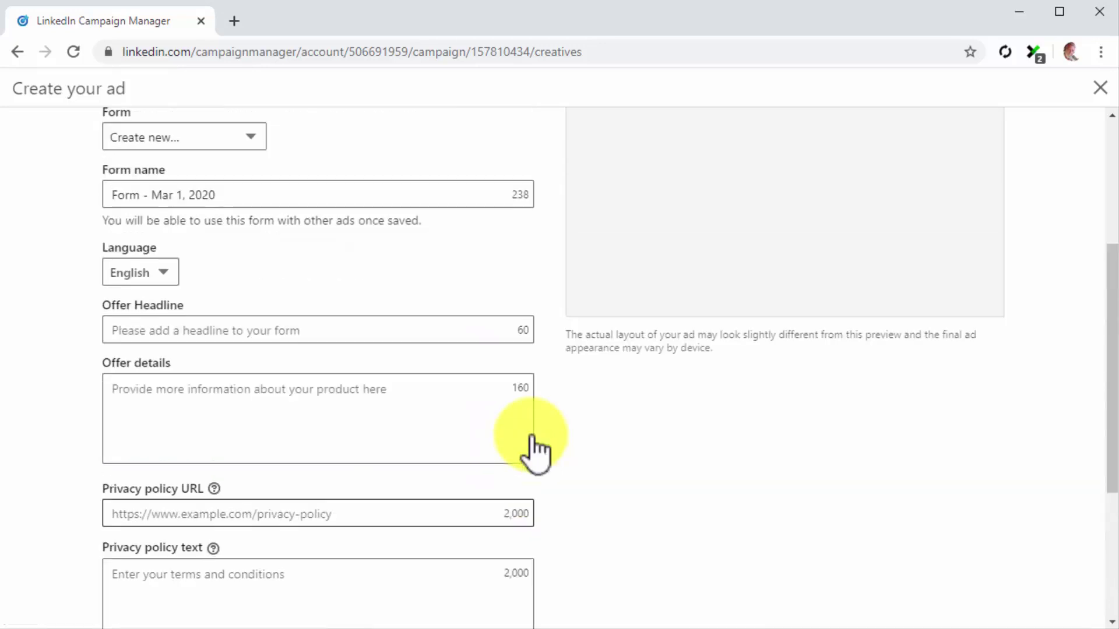
scroll(534, 435, "down", 2)
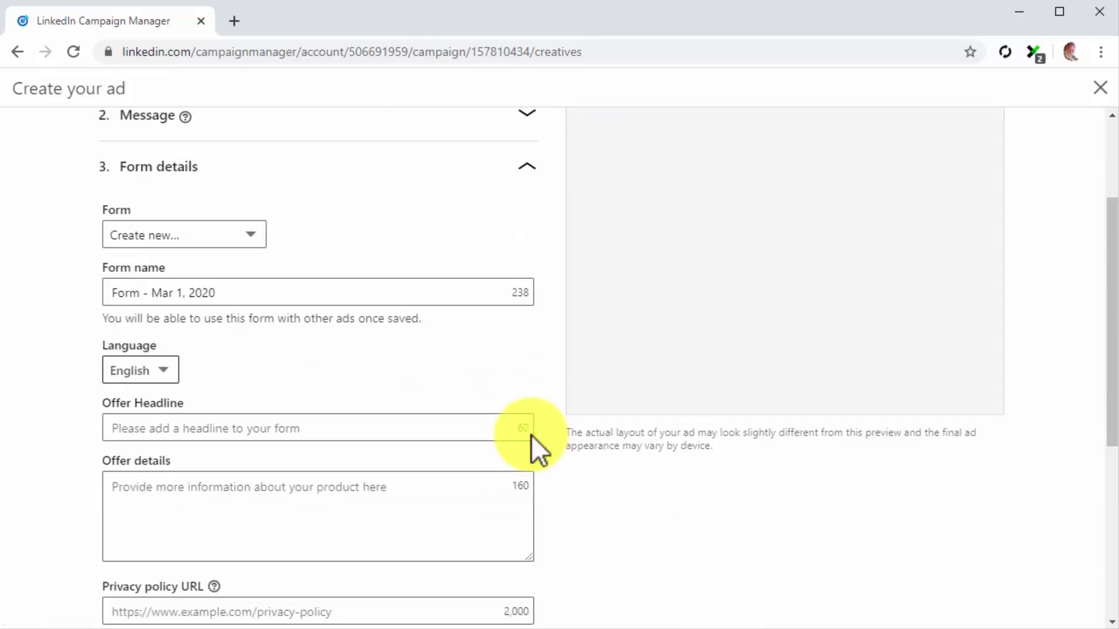
left_click(431, 293)
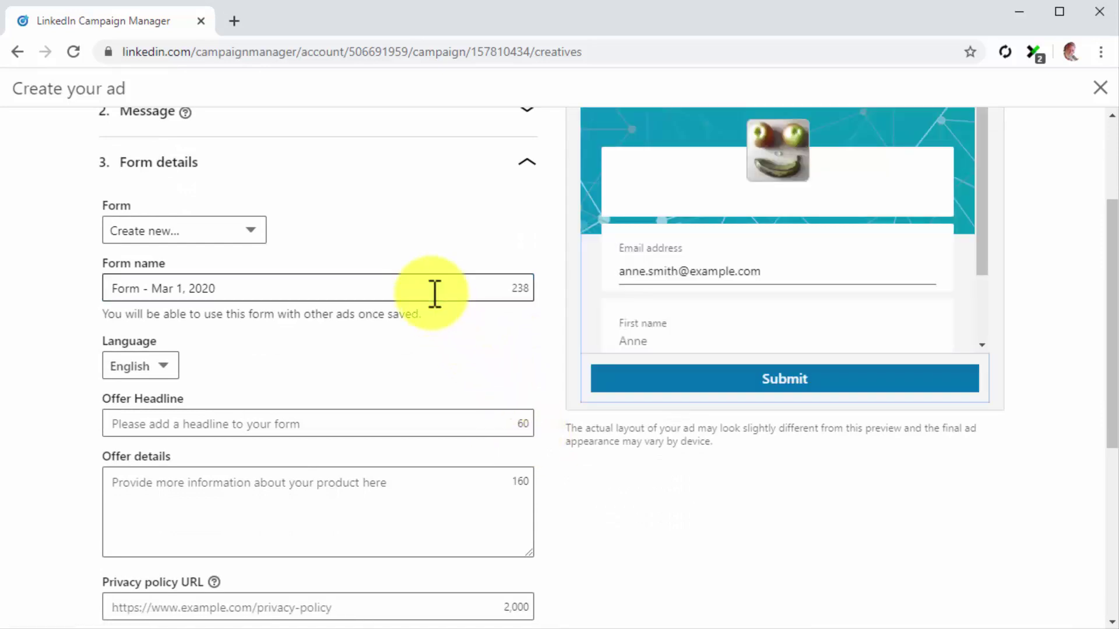
triple_click(434, 292)
type("New Lead Form")
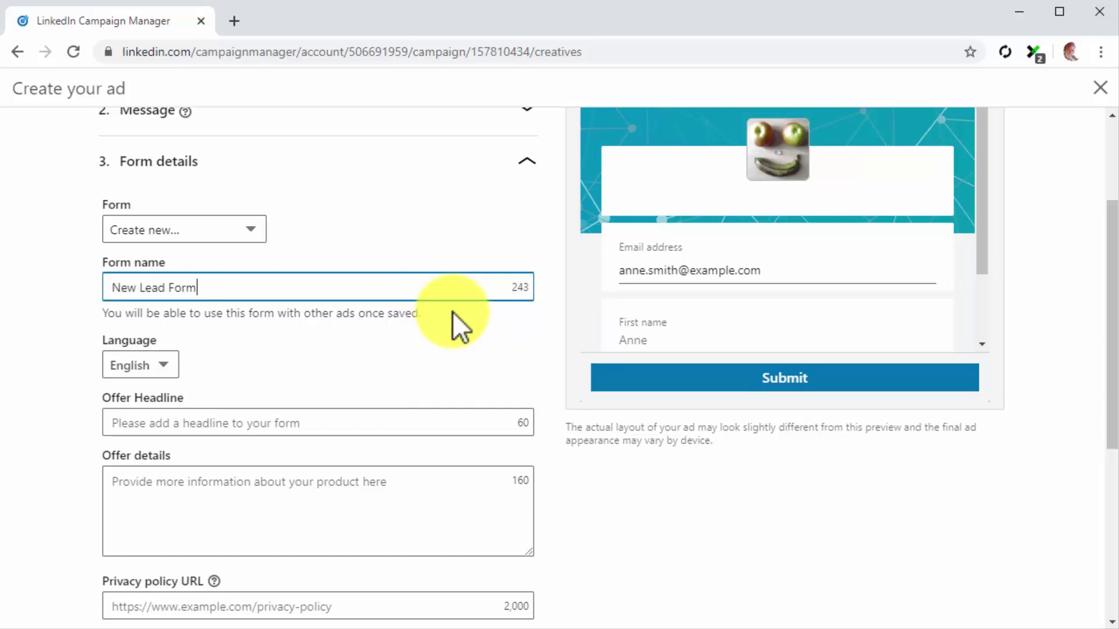
Step: Add the offer headline "Join The DCME 2.0 Community Today" and details "Get insider tips from top sources in the health industry and daily content for free!"
scroll(453, 313, "down", 1)
left_click(460, 331)
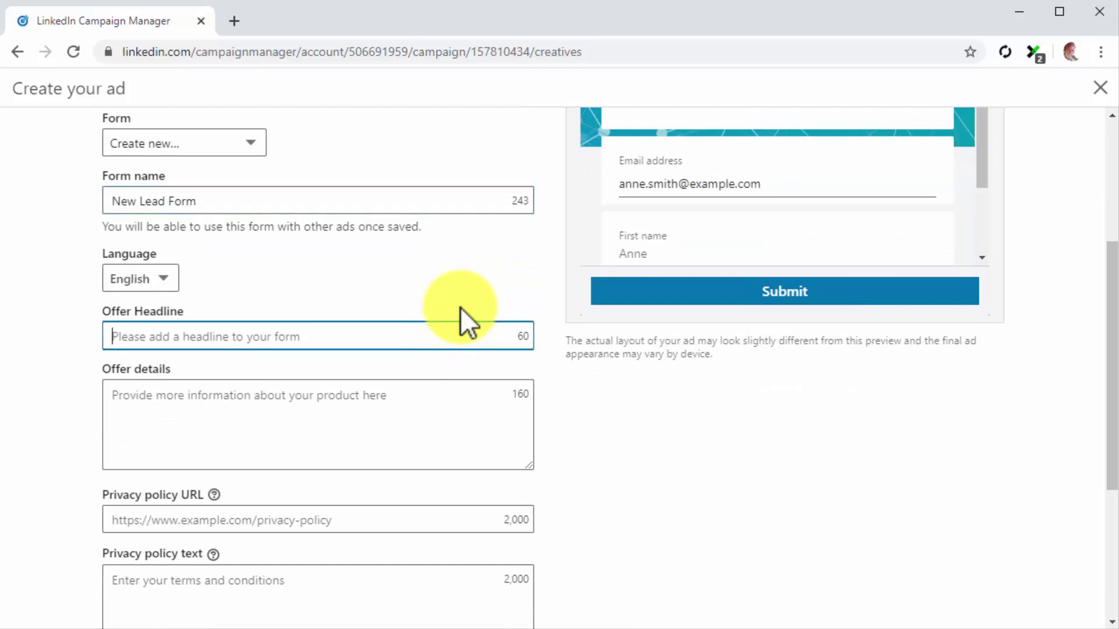
type("Join The DCME 2.0 Community Today")
left_click(509, 395)
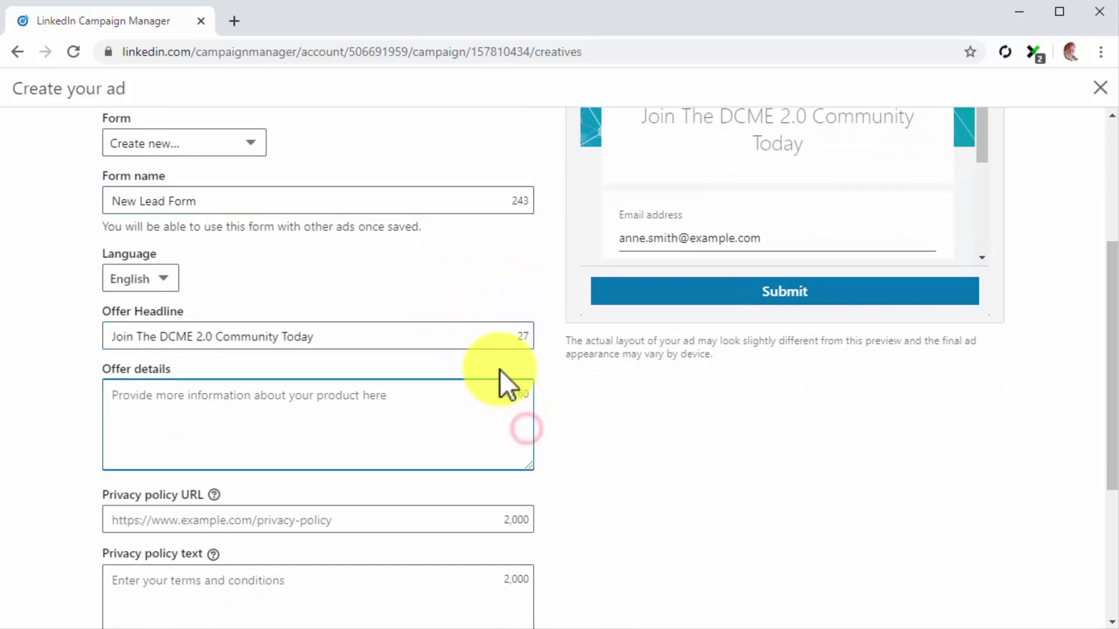
type("Get ins")
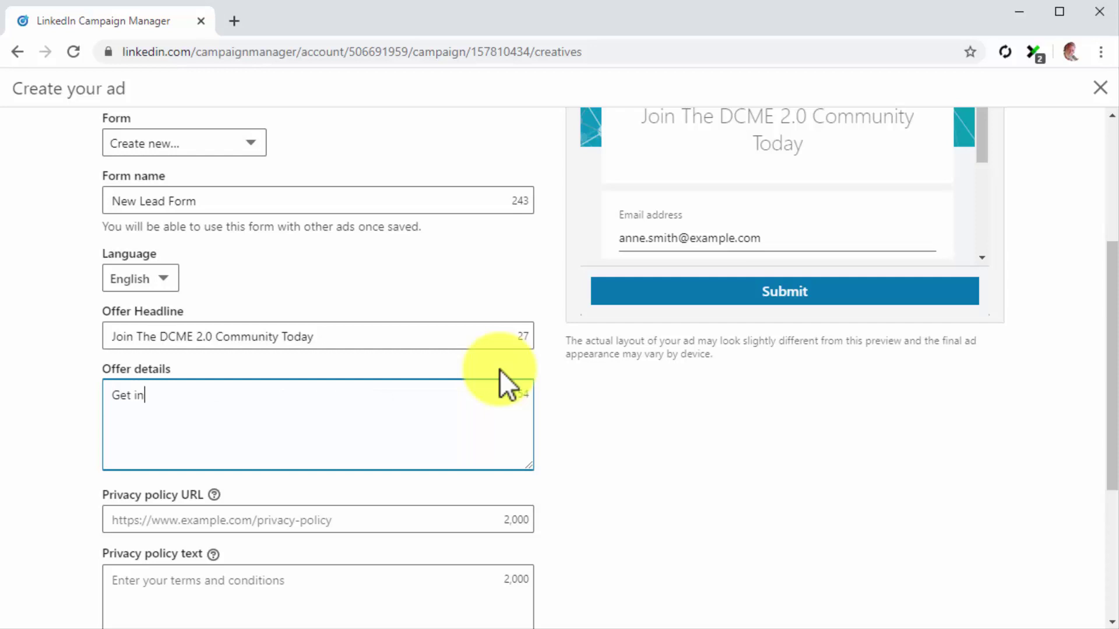
type("ider tips from top sources in the health industry and daily content for free!")
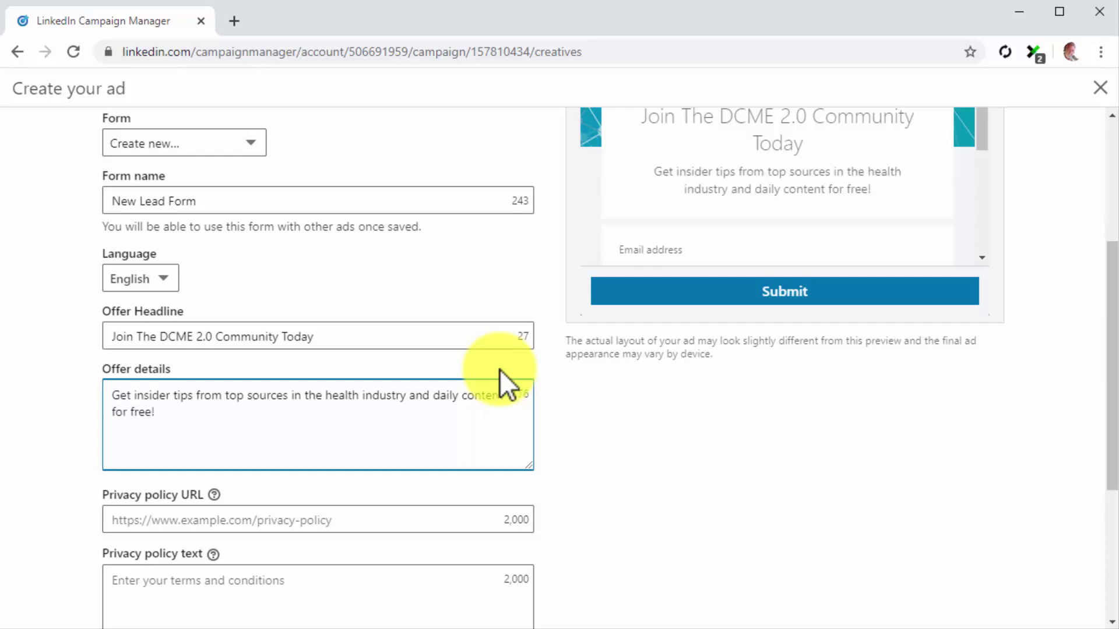
scroll(499, 369, "down", 3)
left_click(488, 349)
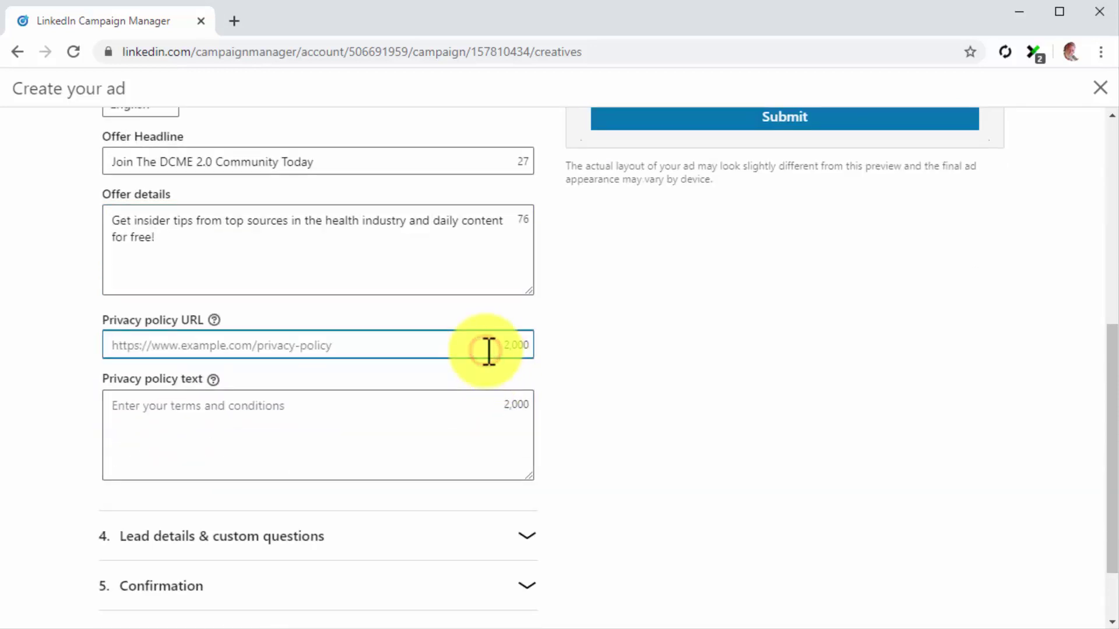
type("http://di")
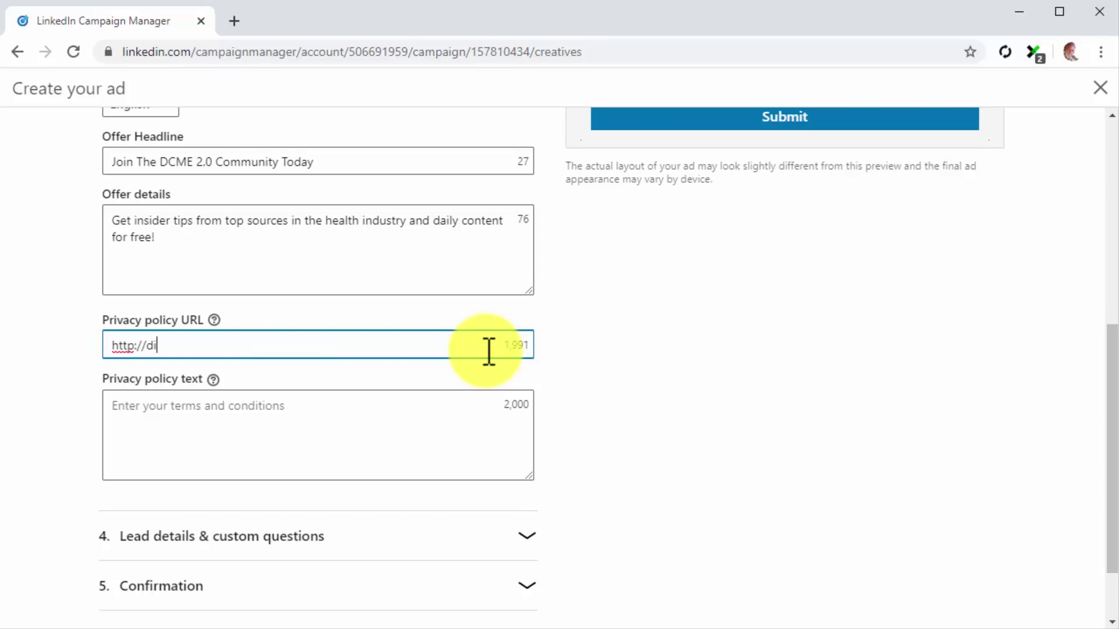
type("abetescaremadeeasy.com/privacy-policy")
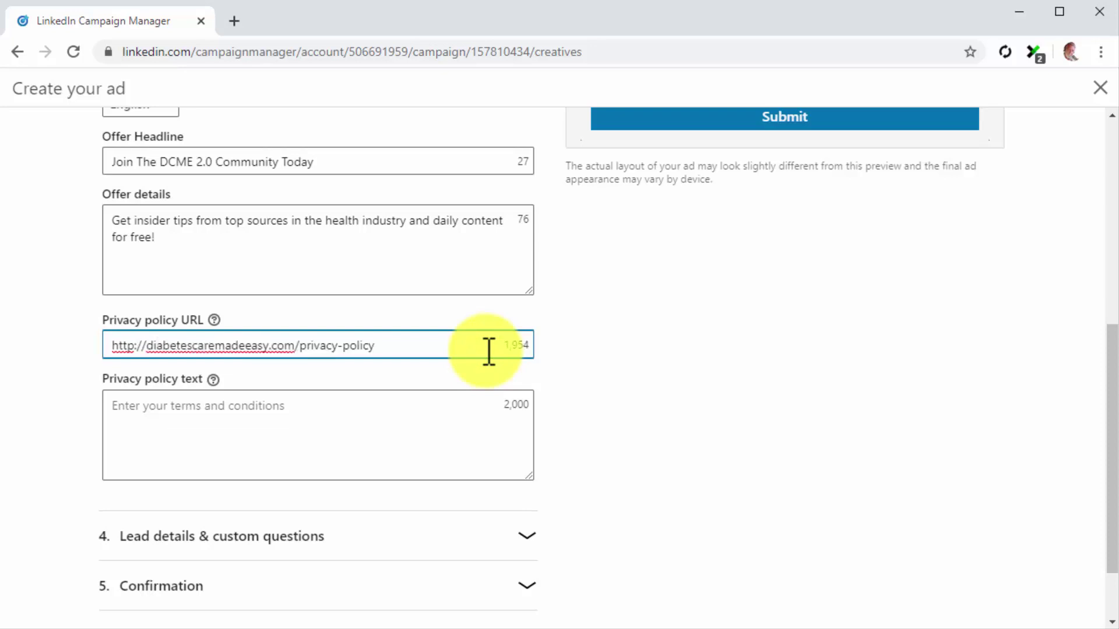
Step: Examine the form's lead details, including the requested profile information and the custom question and checkbox options
scroll(567, 443, "down", 2)
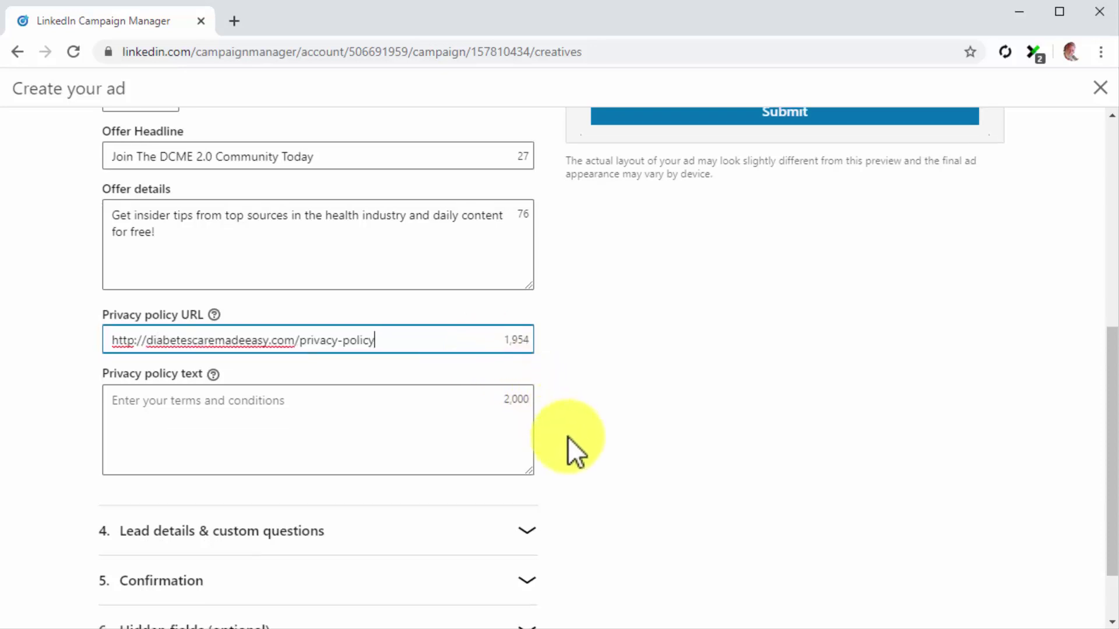
left_click(530, 448)
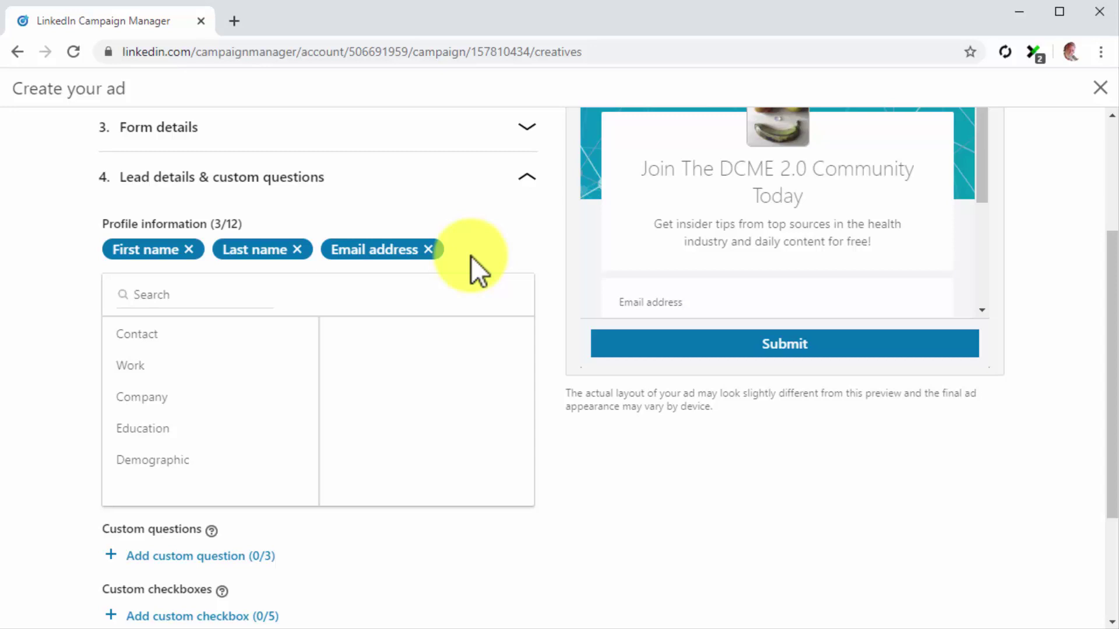
scroll(471, 257, "down", 2)
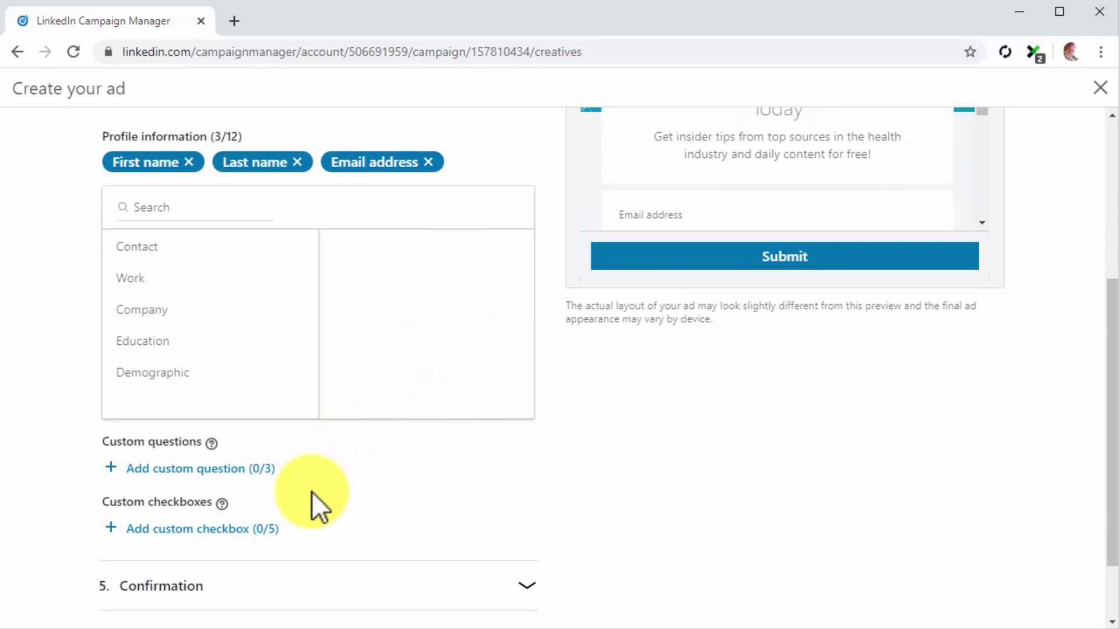
scroll(312, 495, "down", 2)
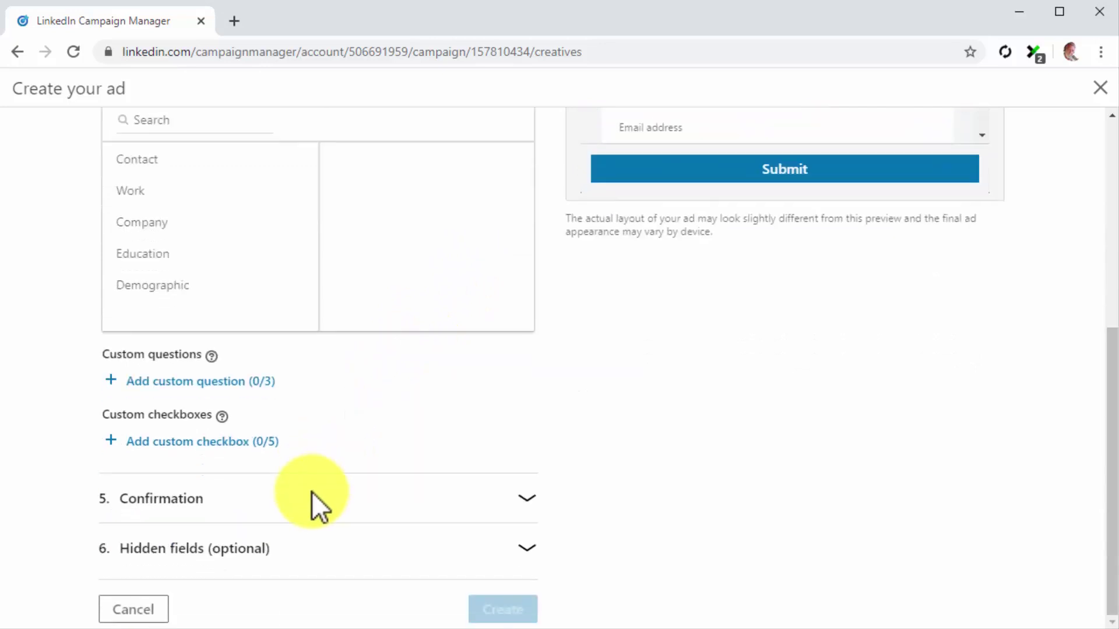
left_click(459, 500)
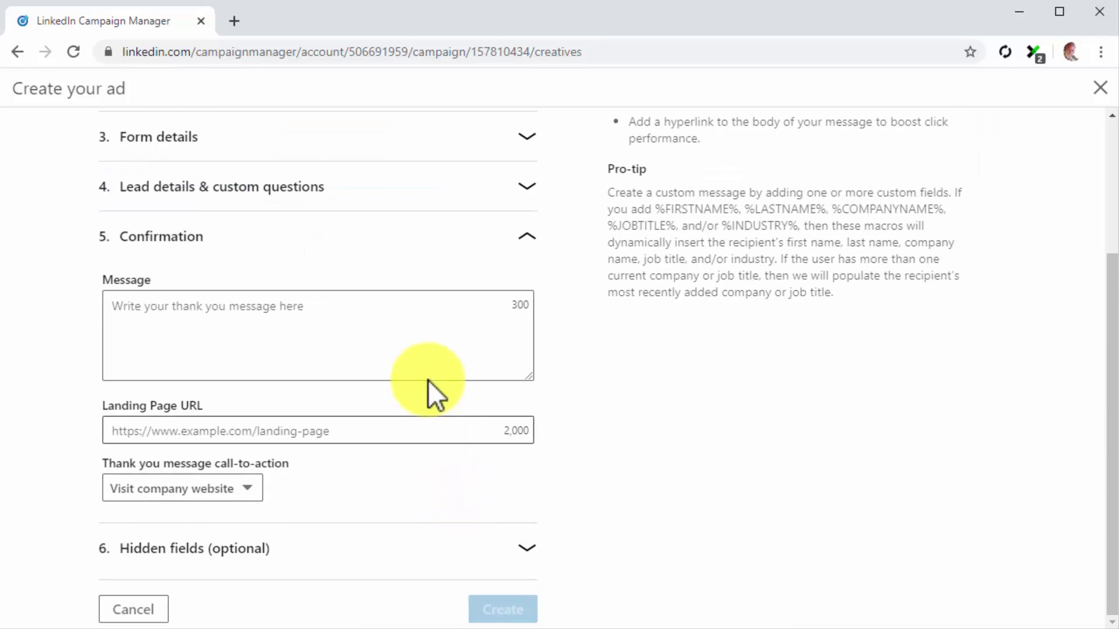
left_click(416, 346)
type("Thank")
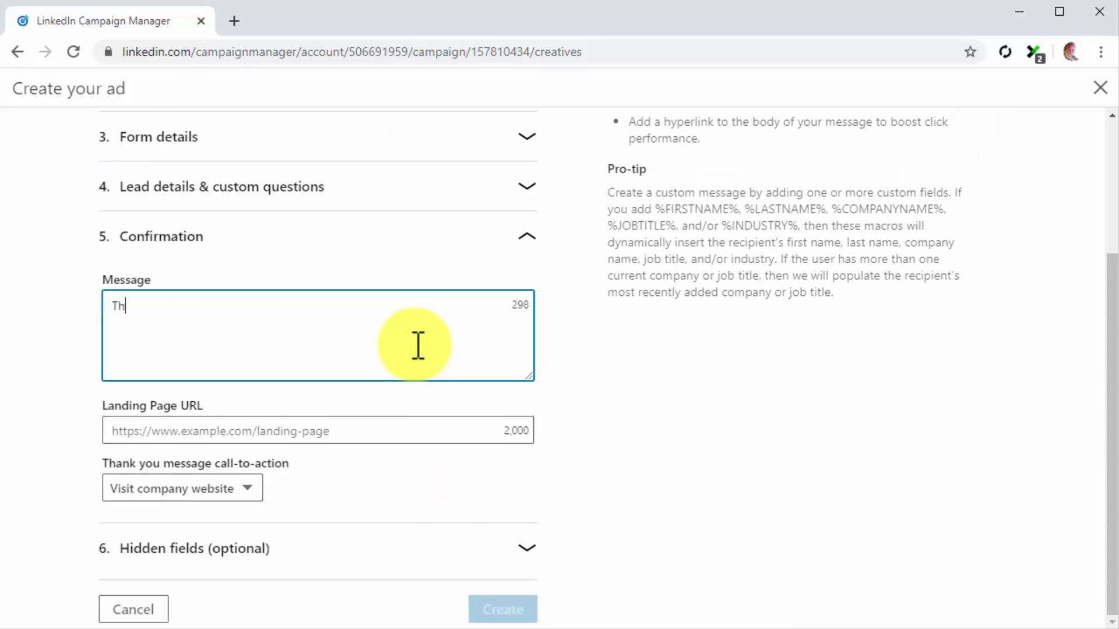
type("s for joining the DCME community!")
left_click(430, 424)
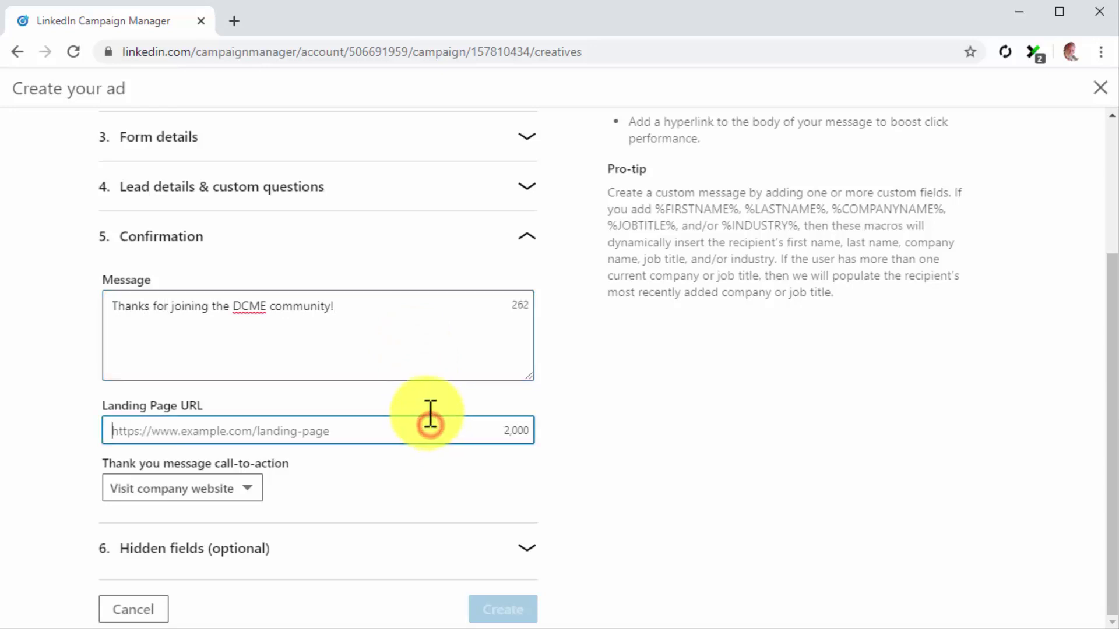
type("htt")
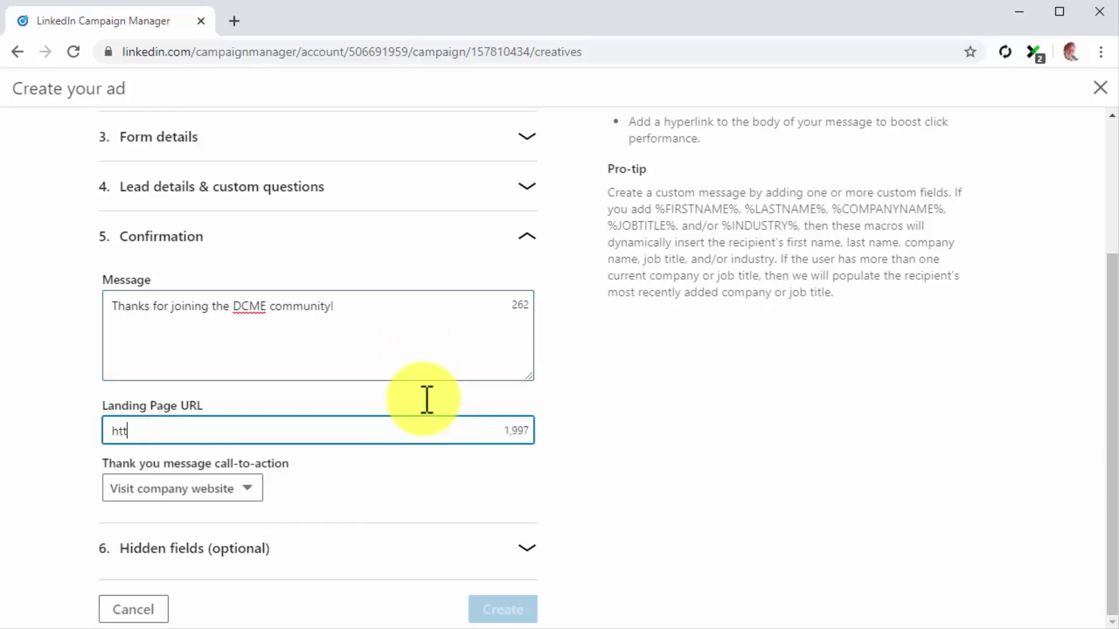
type("p://diabetescaremadeeasy.com")
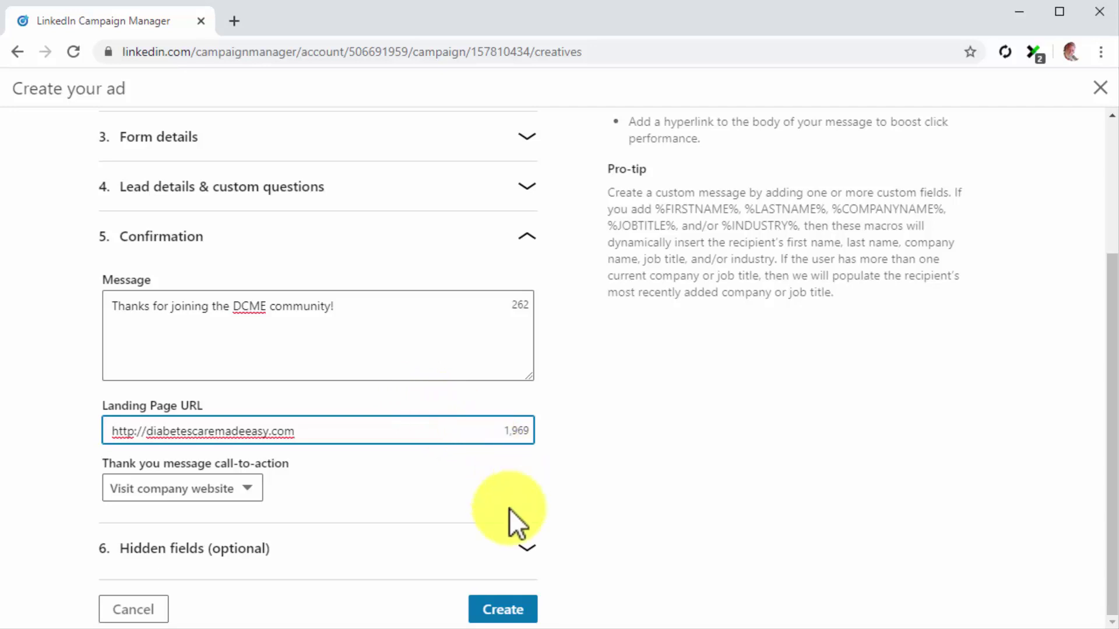
Step: Create the message ad and proceed to the campaign's Review & Launch stage
left_click(503, 609)
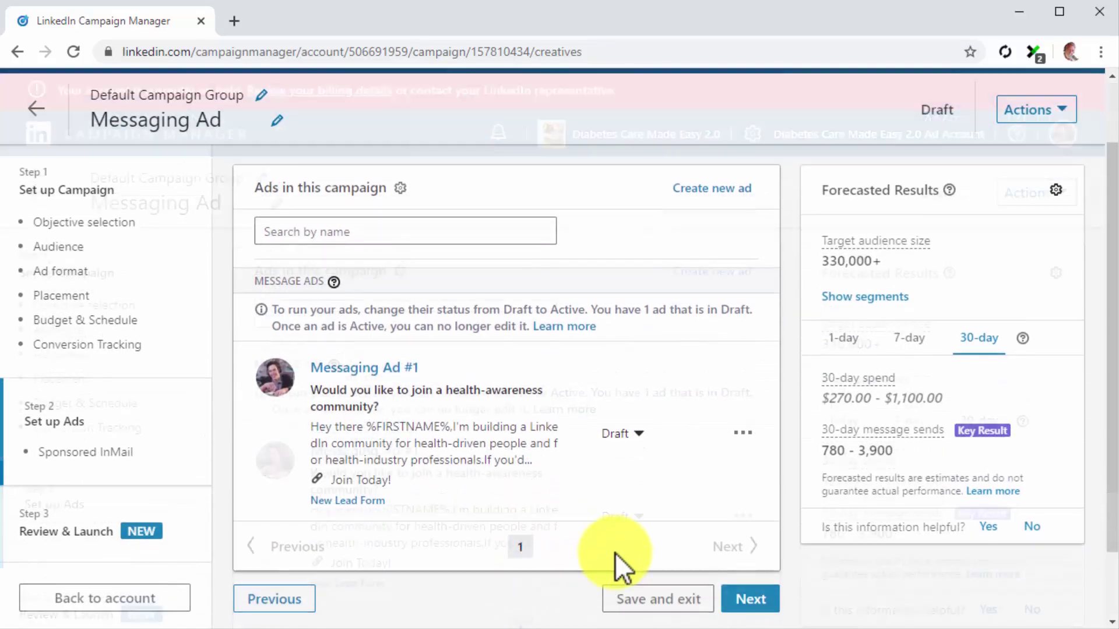
scroll(725, 551, "down", 2)
left_click(754, 525)
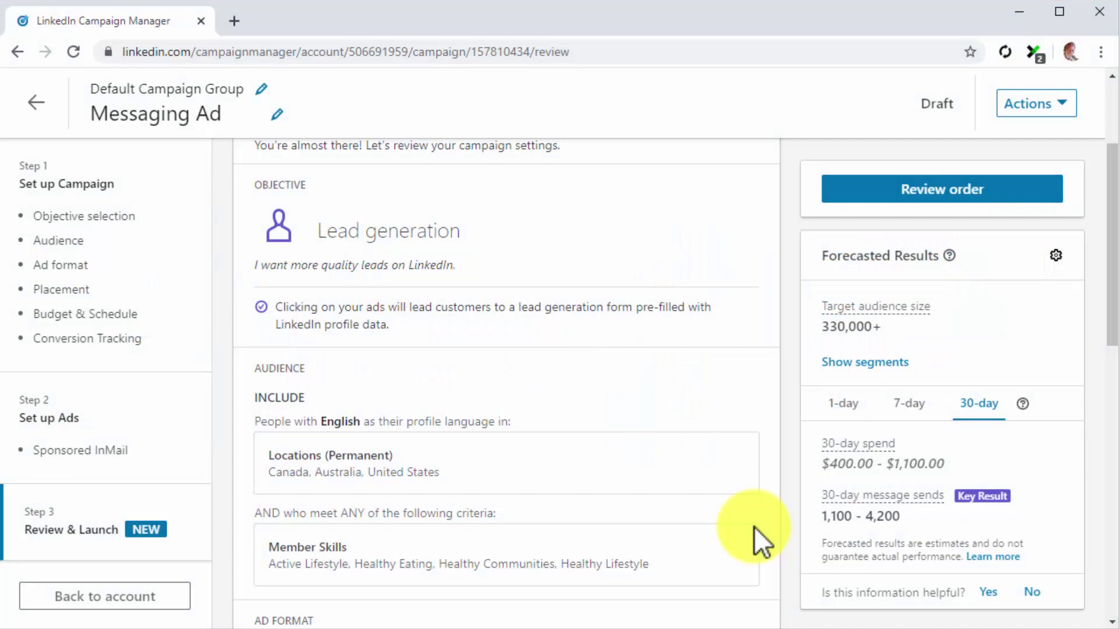
Step: Review the campaign summary, from audience, ad format, budget and schedule through to the ads in the campaign
scroll(754, 527, "down", 4)
scroll(754, 527, "down", 5)
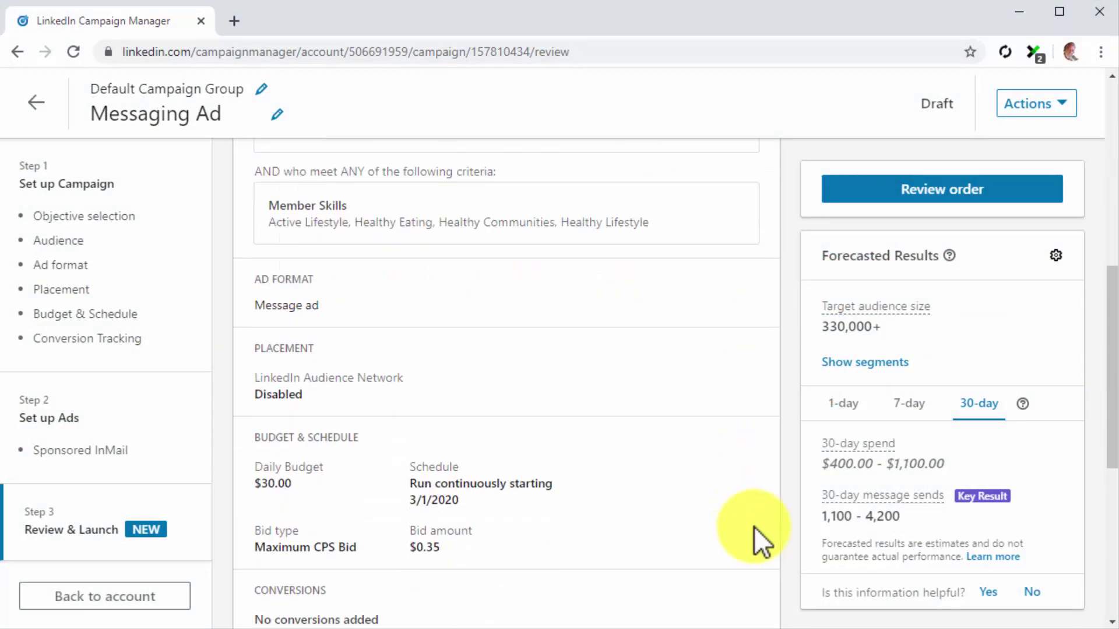
scroll(754, 526, "down", 3)
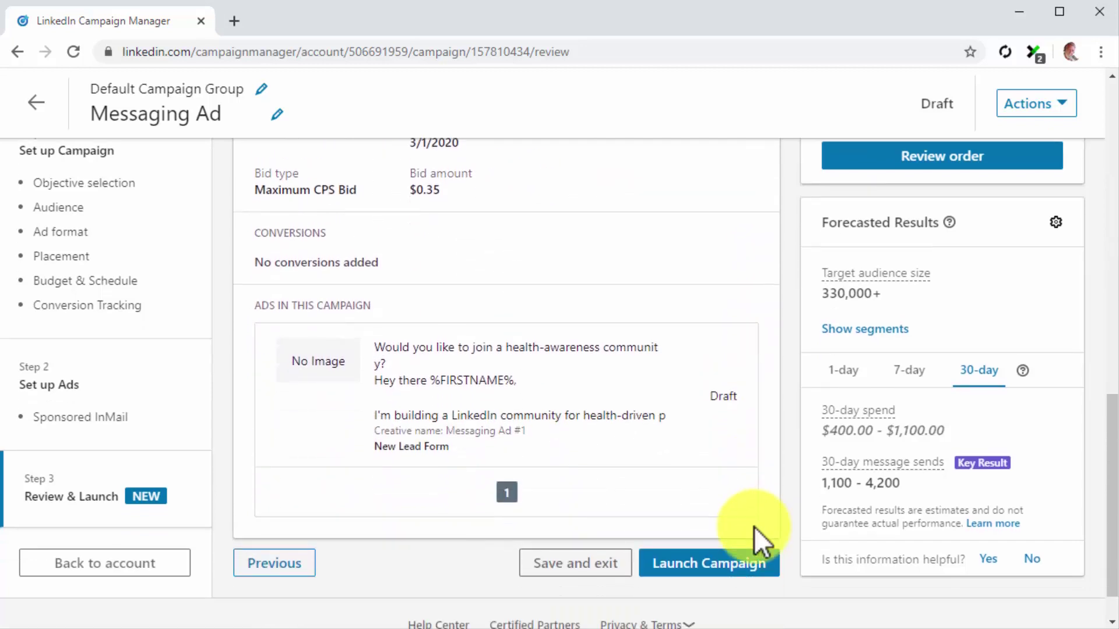